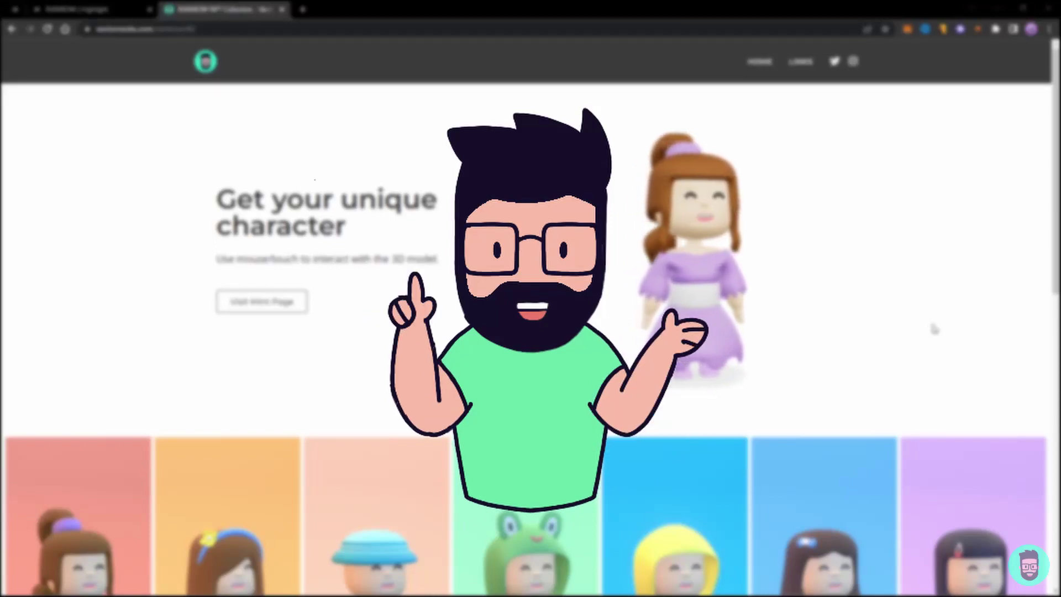
Scroll through the RAINBOW character collection page on vectorrecite.com/rainbownft.
scroll(934, 328, "down", 6)
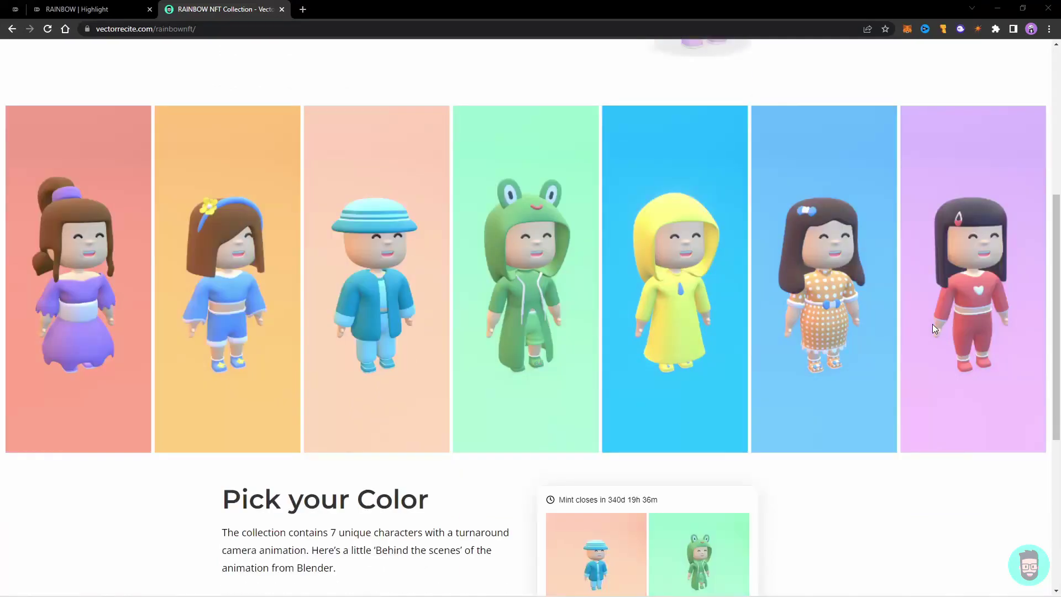
scroll(933, 326, "down", 6)
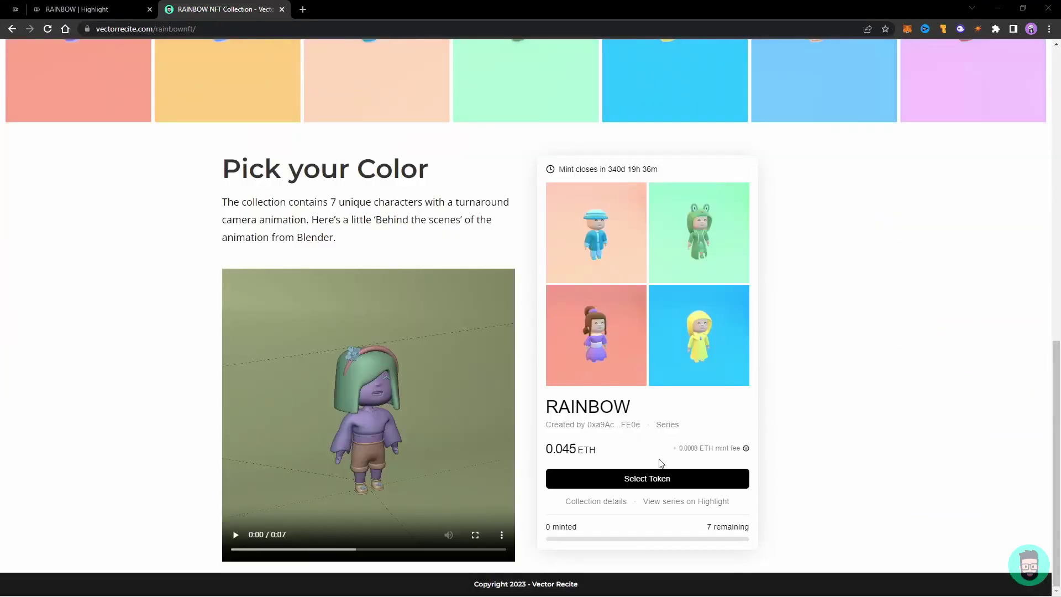
scroll(901, 361, "up", 4)
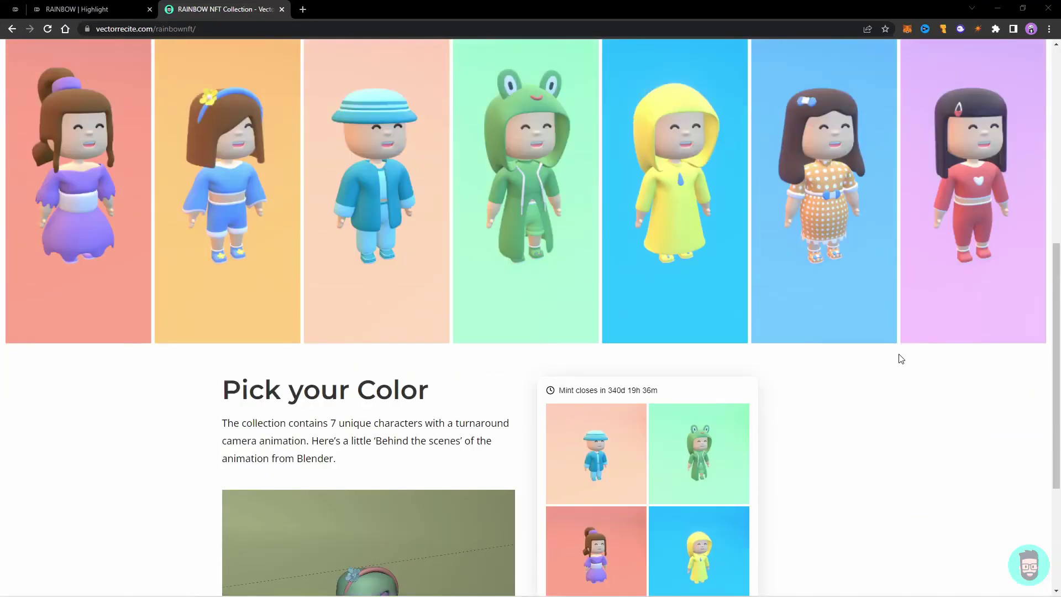
scroll(899, 360, "up", 8)
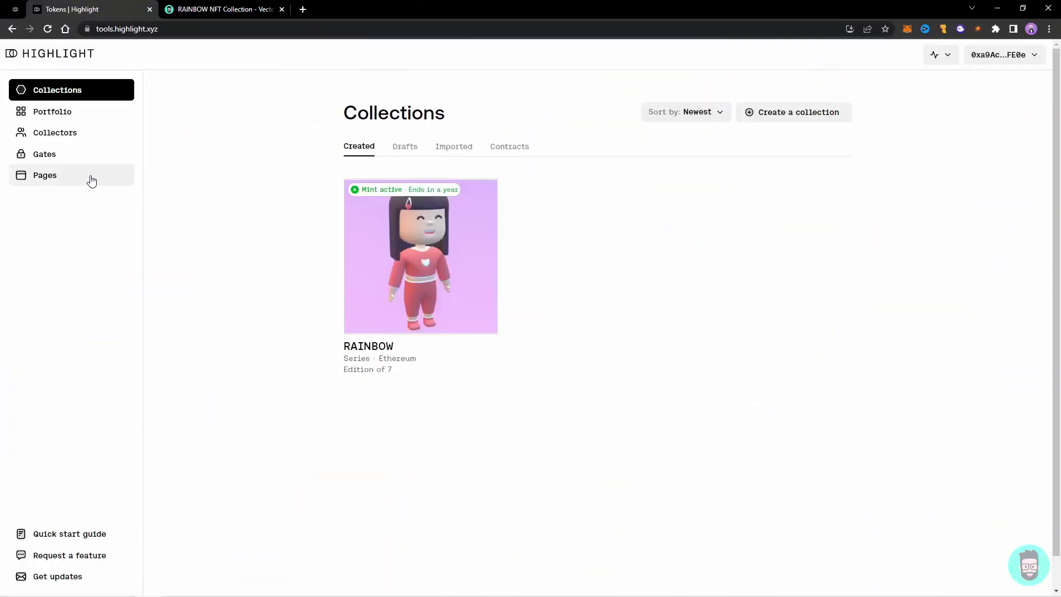
Create a new blank page and preview it for unlocked and locked visitors.
left_click(92, 181)
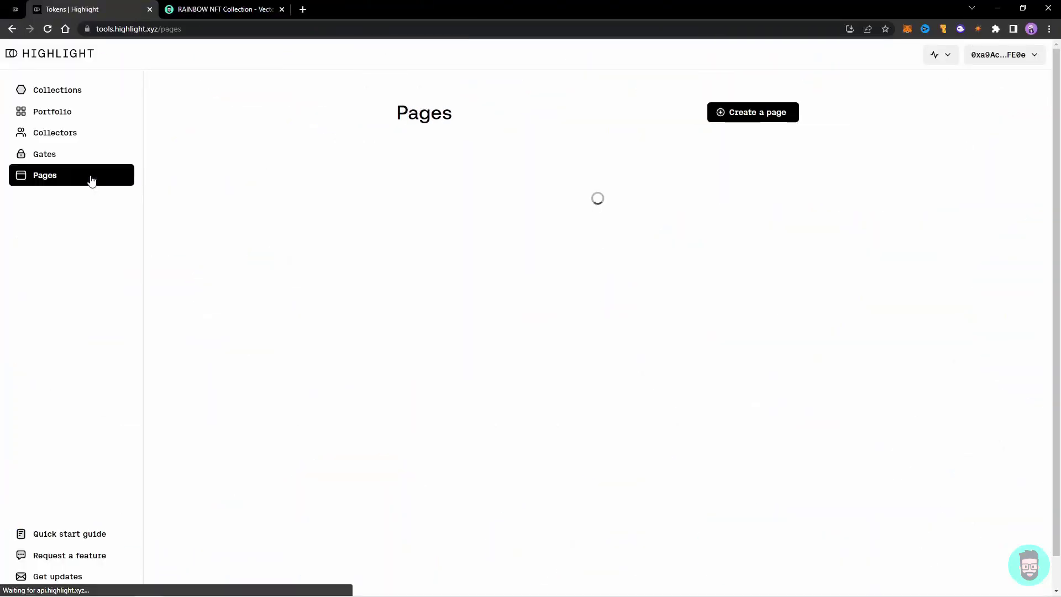
left_click(775, 118)
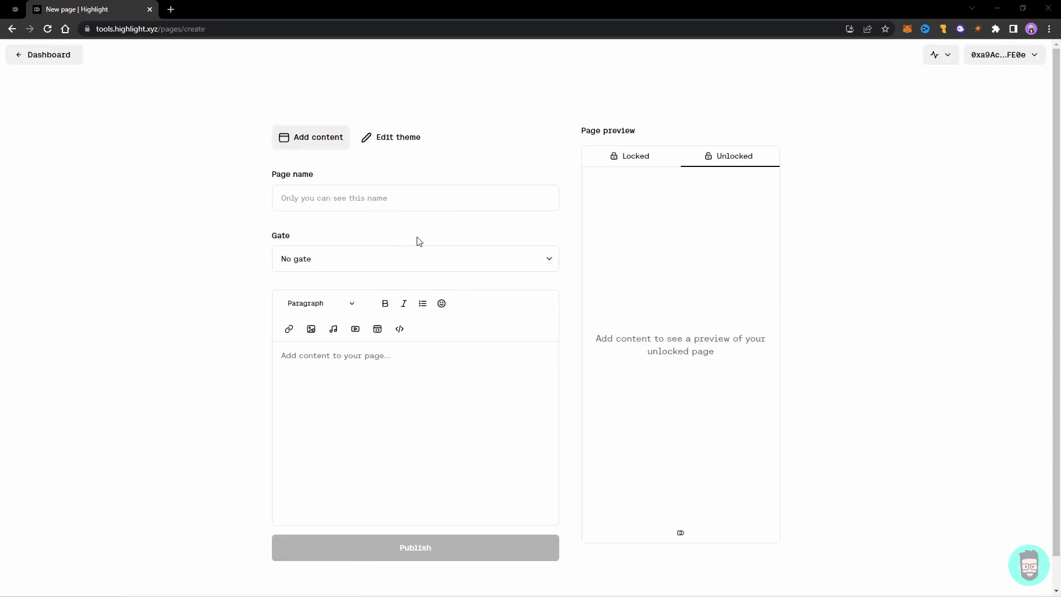
left_click(729, 162)
left_click_drag(601, 338, 725, 365)
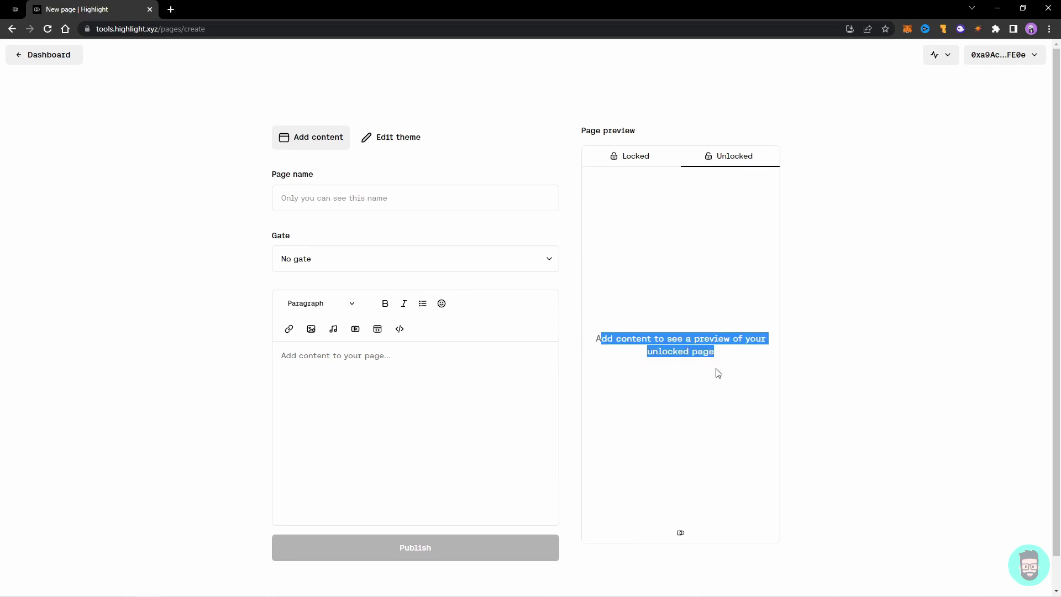
left_click(642, 154)
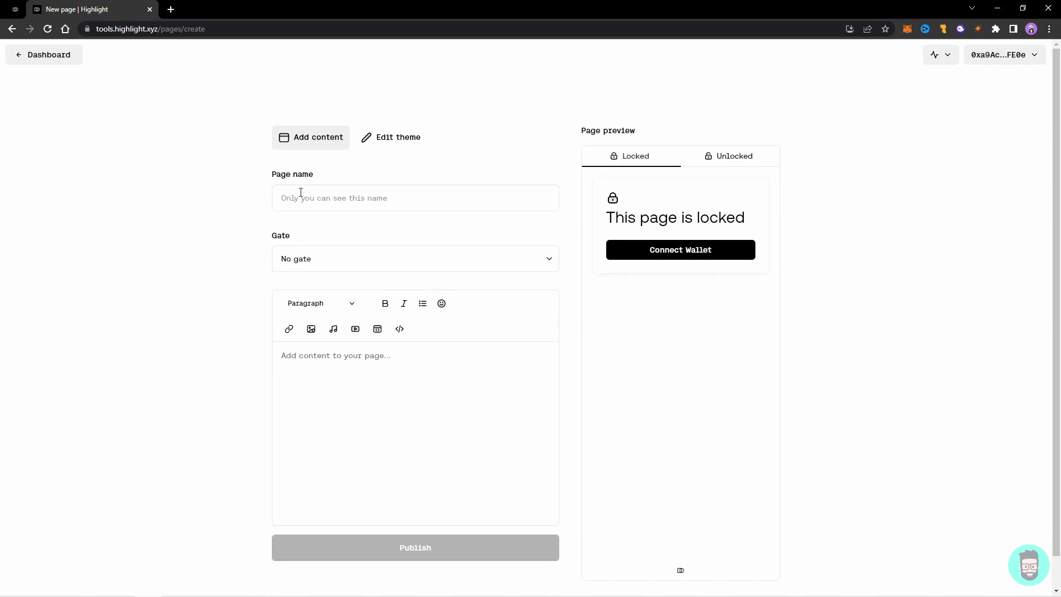
Name the page RAINBOW ASSETS and start a new gate named Rainbow Holders.
left_click(362, 199)
type("RAINBOW ASSETS")
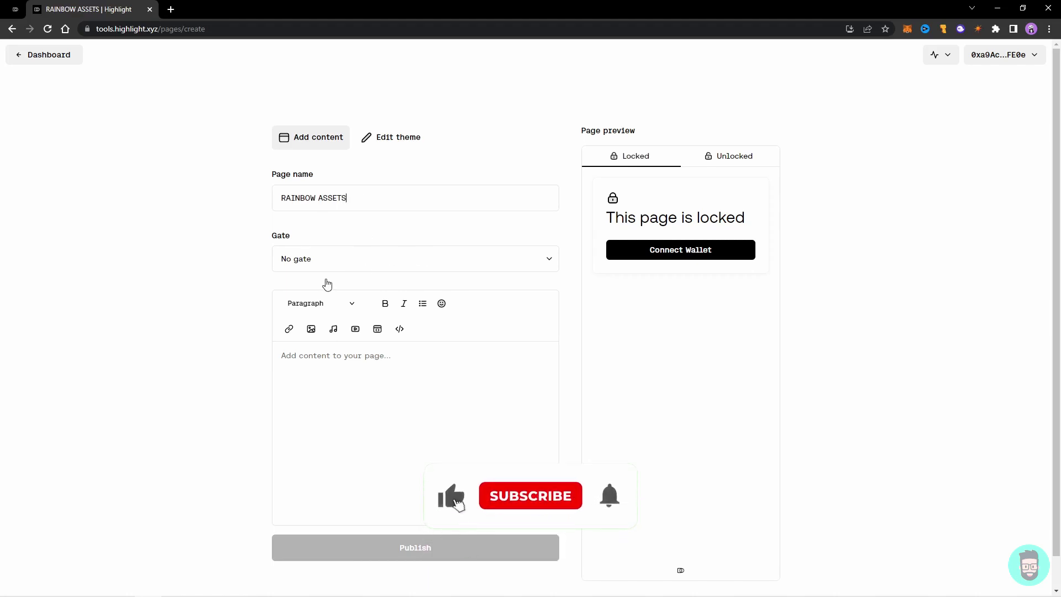
left_click(336, 259)
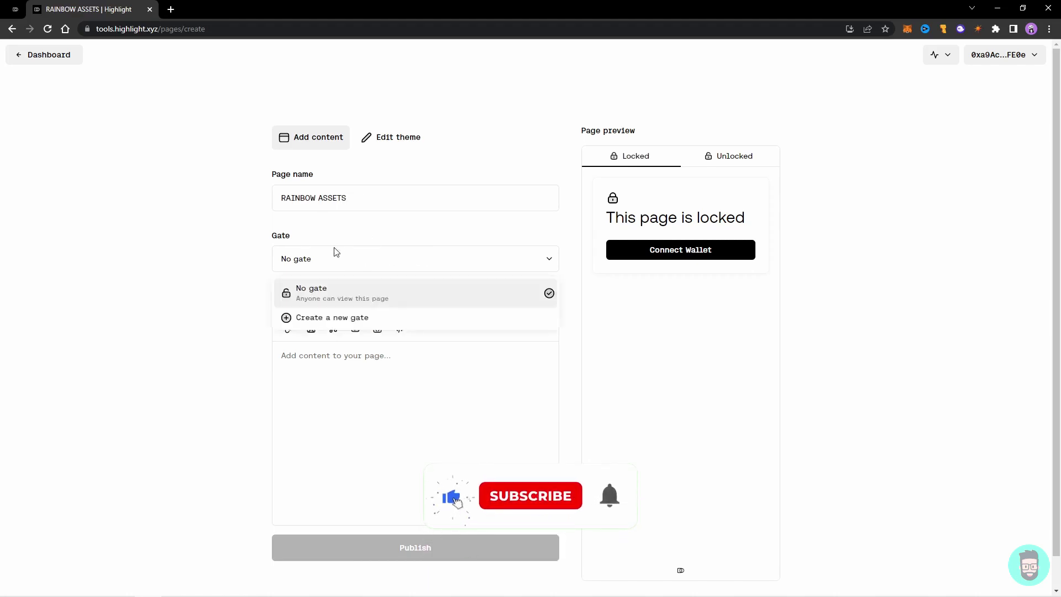
left_click(332, 320)
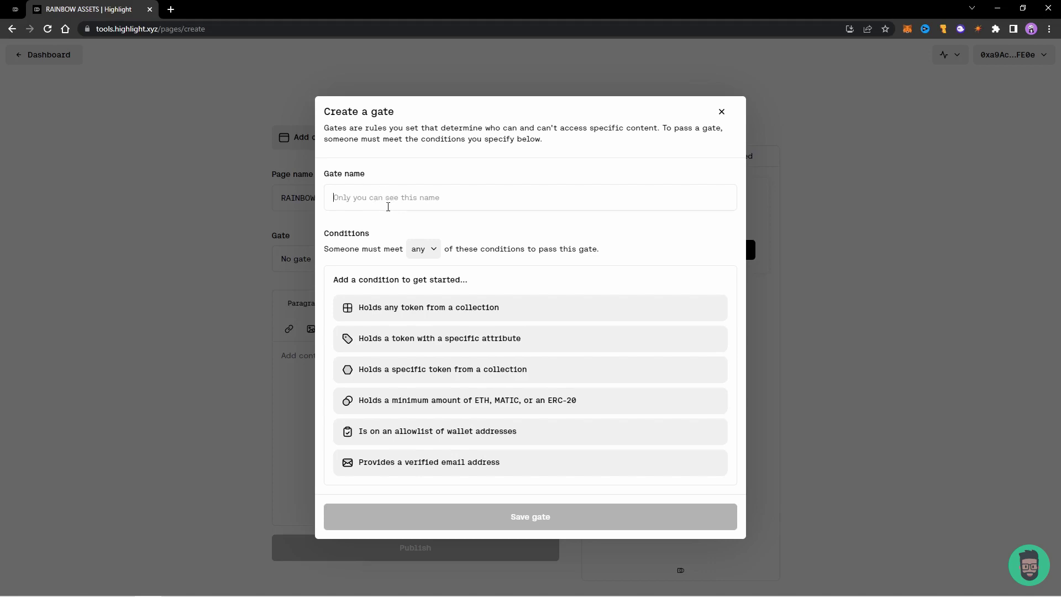
type("Rainbow Holders")
Add a gate condition requiring any 1 RAINBOW token, reviewing other condition types without adding one.
left_click(457, 314)
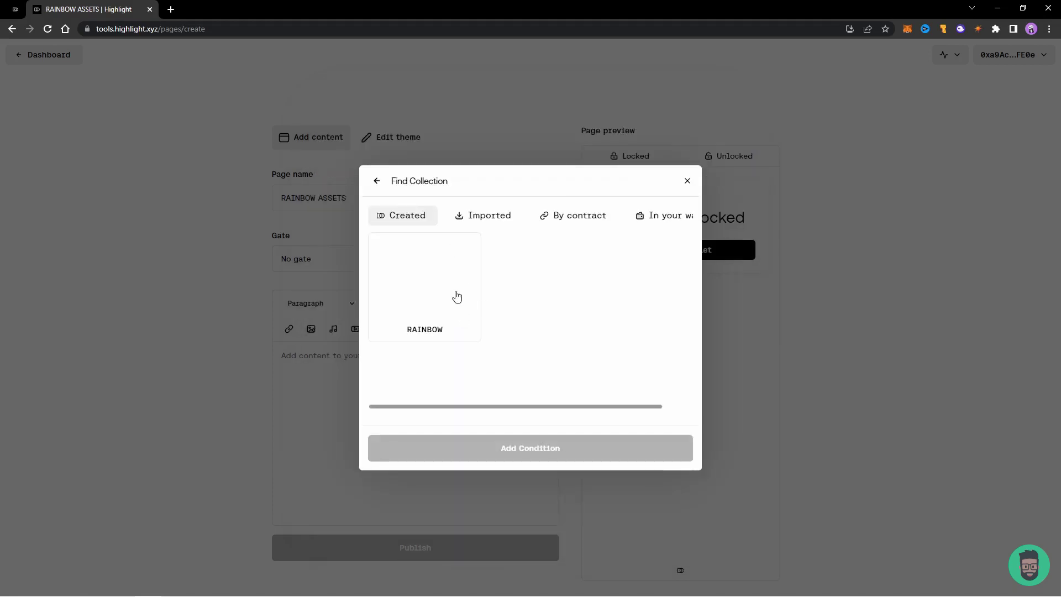
left_click(459, 296)
left_click(464, 452)
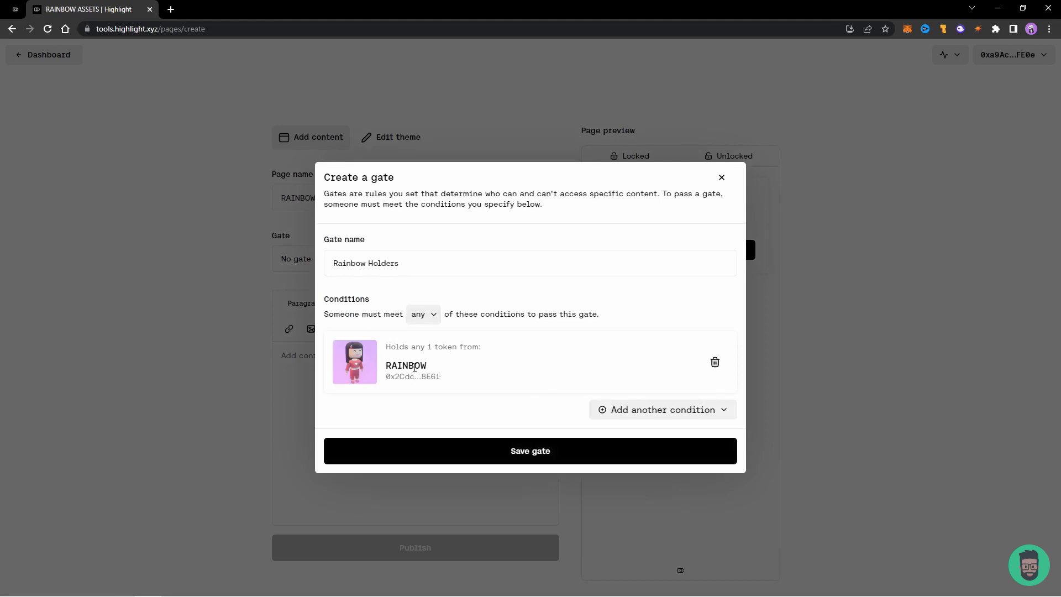
left_click_drag(327, 316, 588, 315)
left_click(554, 323)
left_click_drag(394, 346, 496, 355)
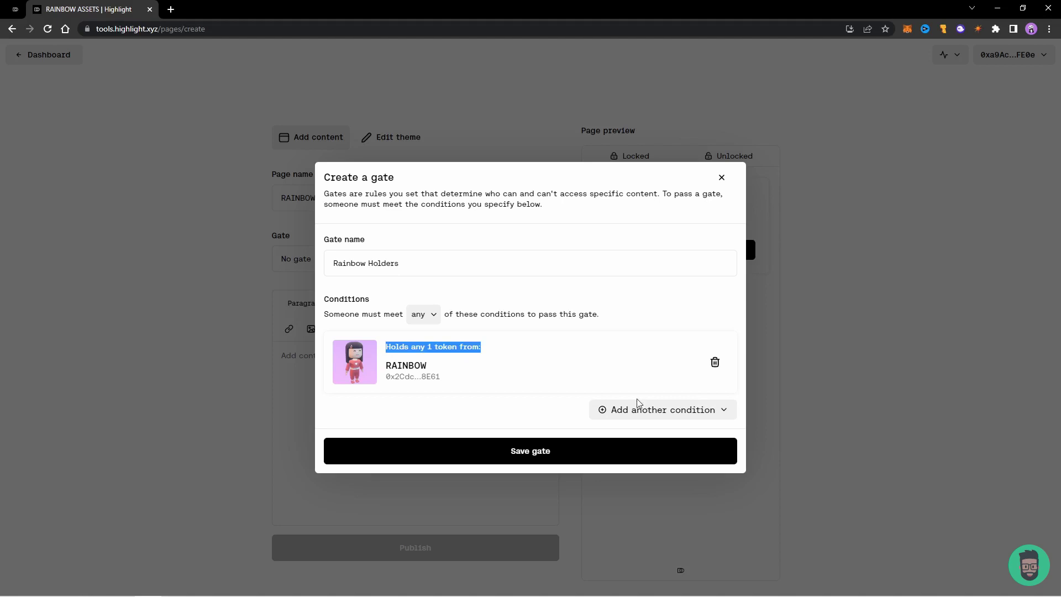
left_click(630, 418)
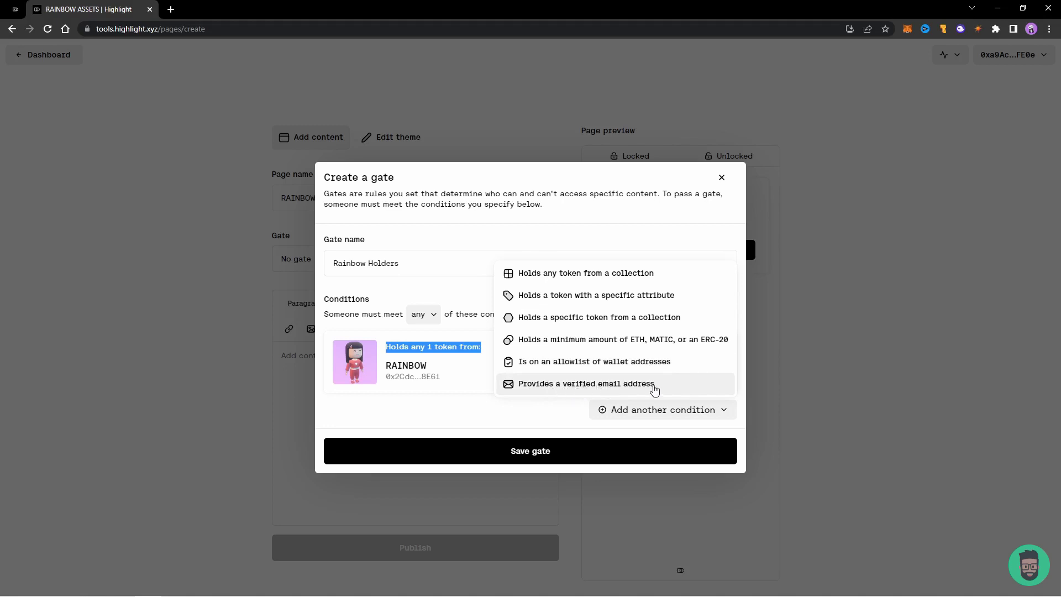
left_click(570, 423)
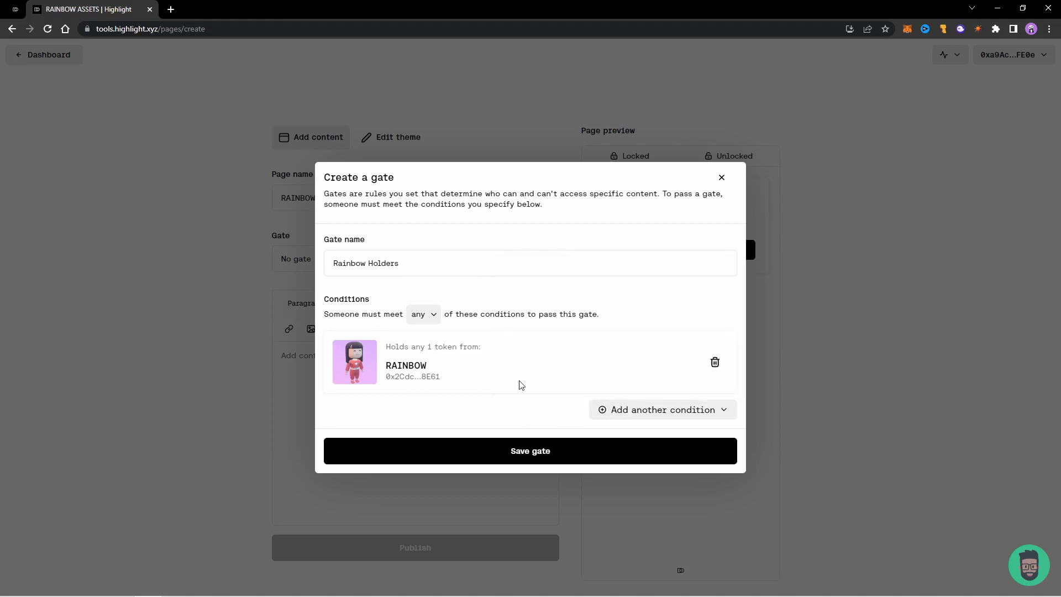
Save the Rainbow Holders gate so the locked preview requires any RAINBOW token.
left_click(499, 454)
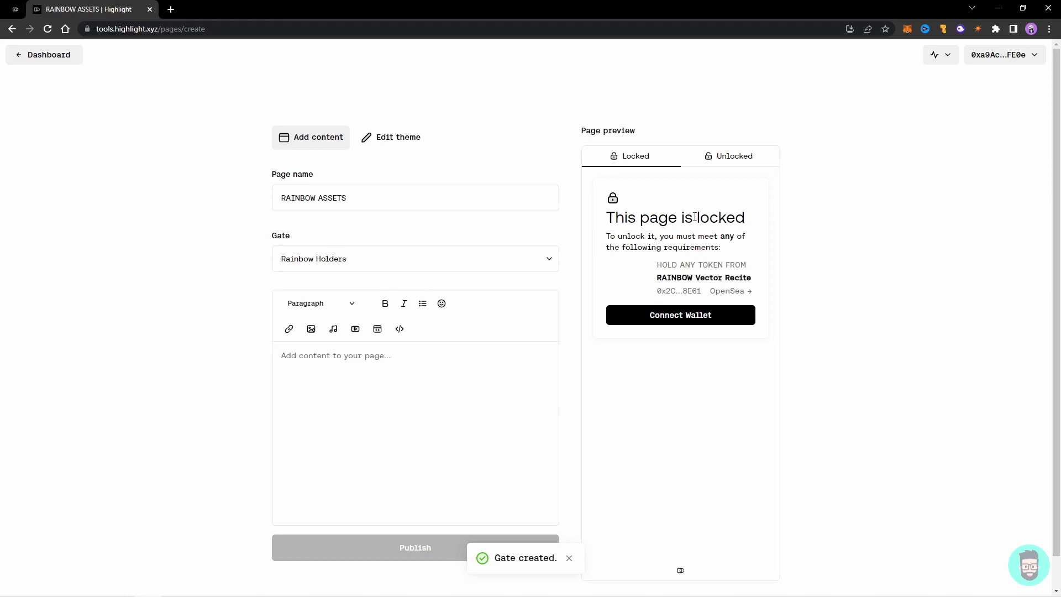
left_click_drag(607, 217, 746, 219)
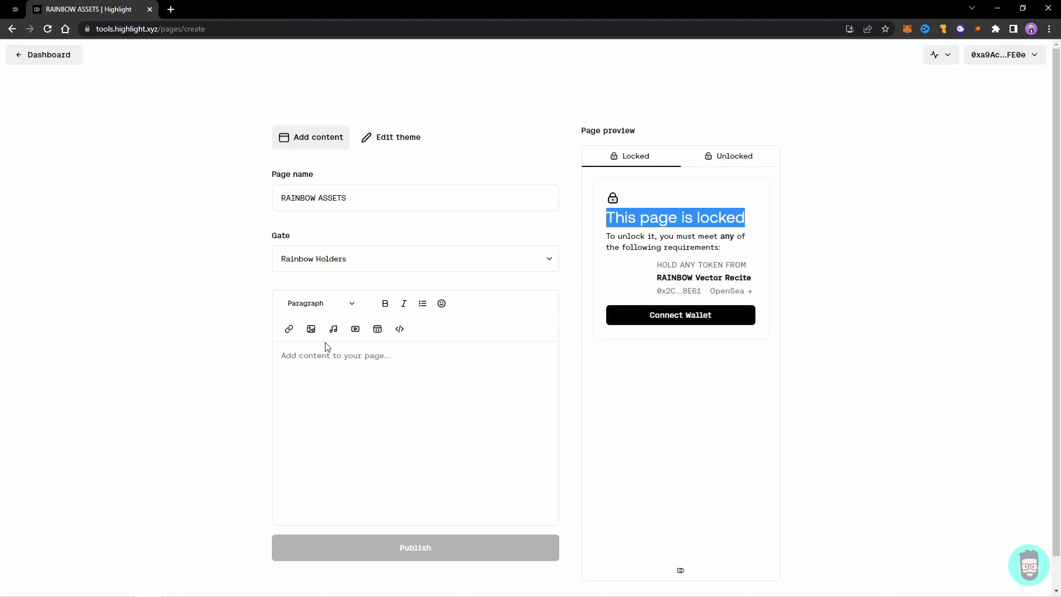
left_click(332, 359)
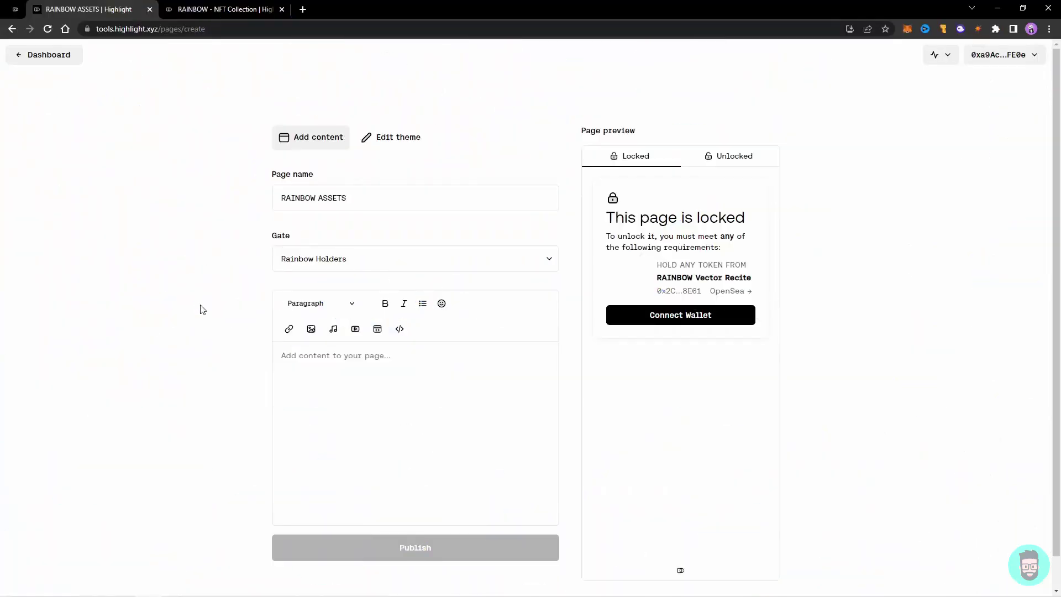
left_click(221, 10)
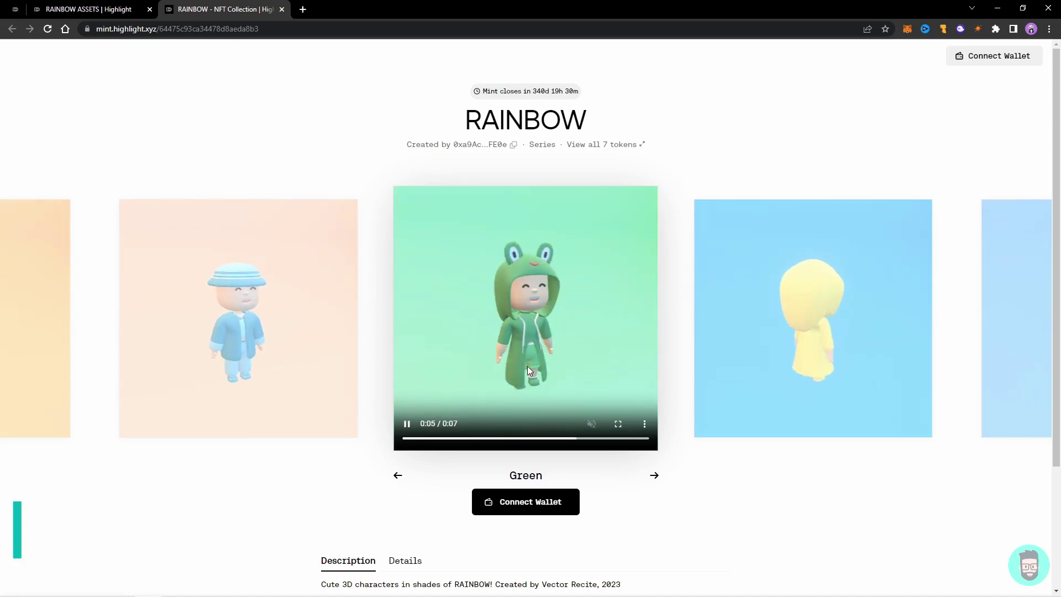
left_click(123, 9)
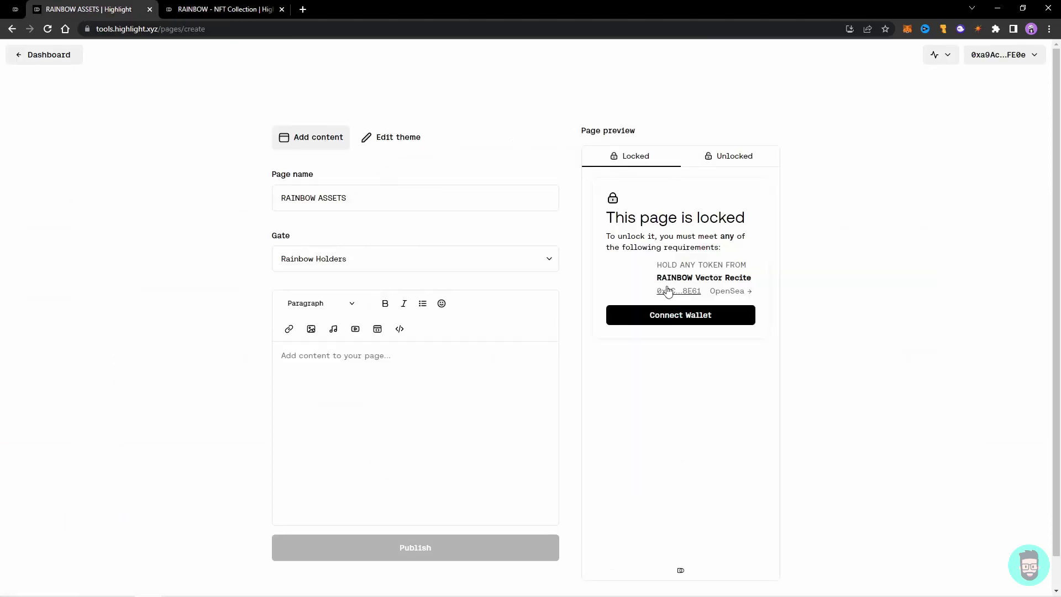
Write 'Download the assets from below:' as the page body and check the unlocked preview.
left_click(415, 371)
type("Download the assets from below:")
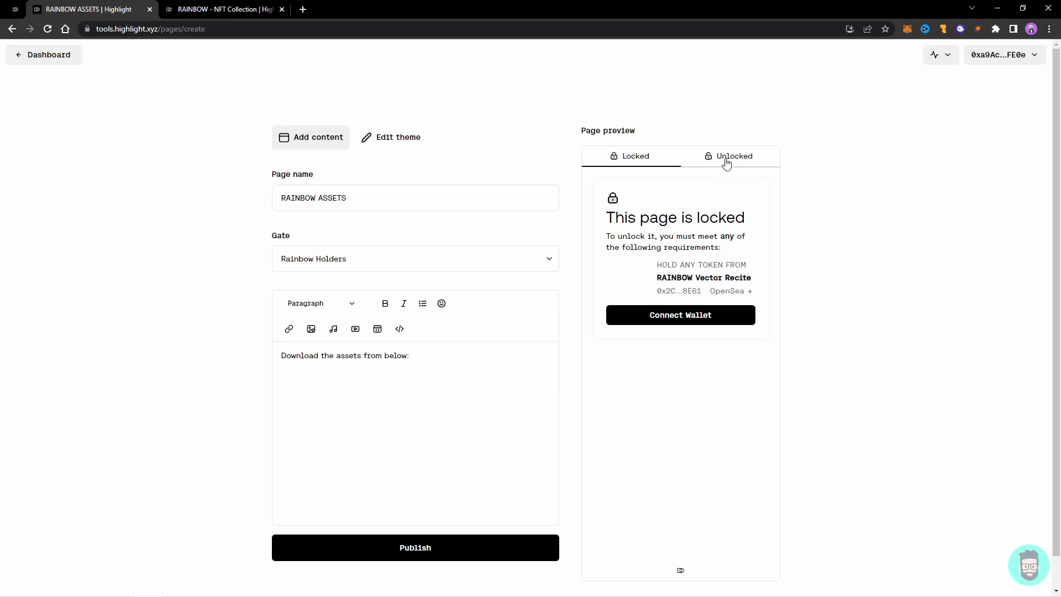
left_click(727, 160)
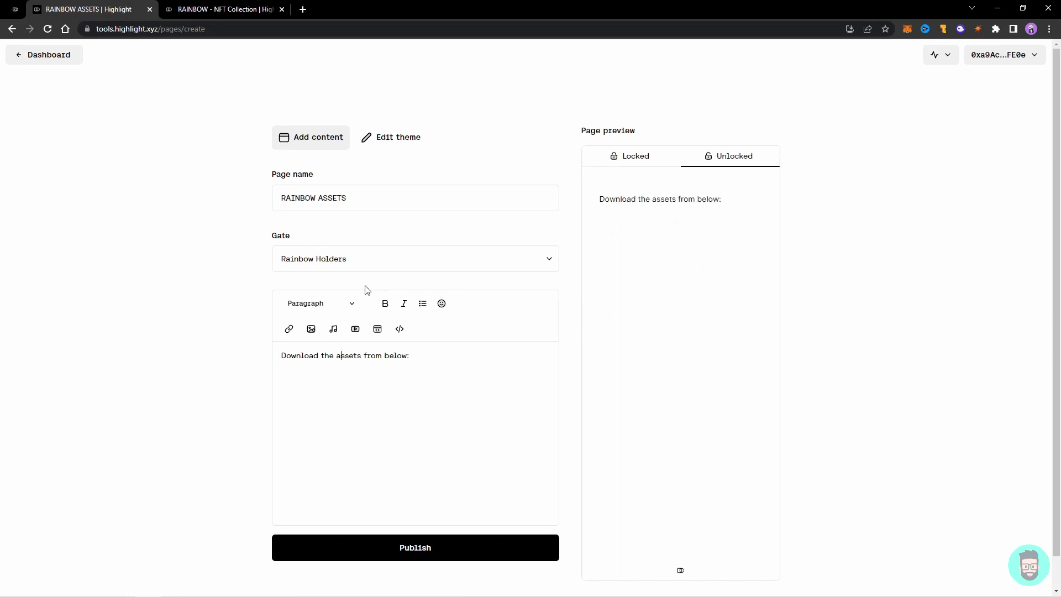
left_click(323, 308)
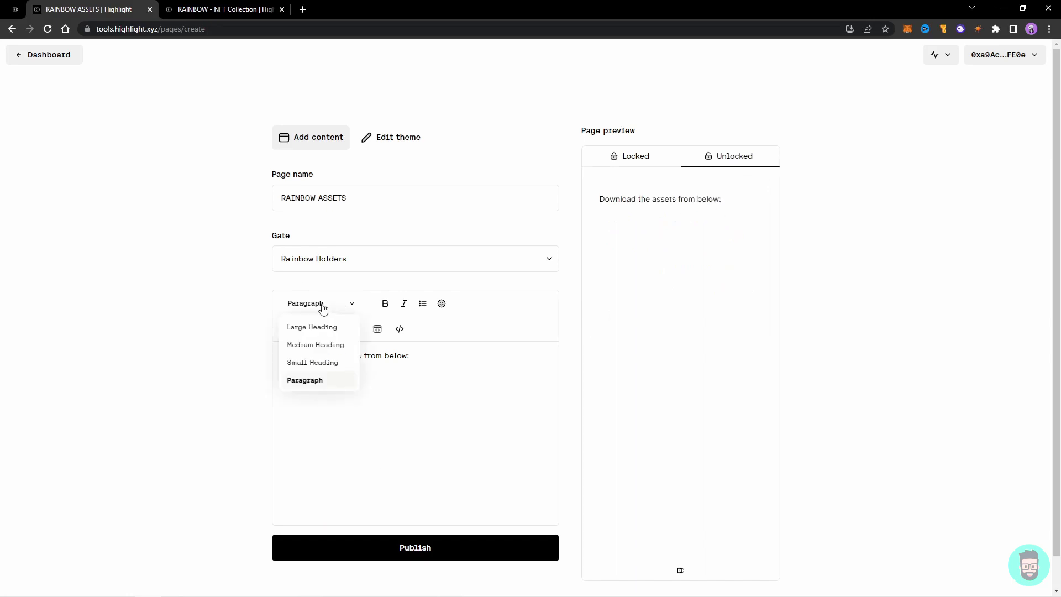
left_click(373, 392)
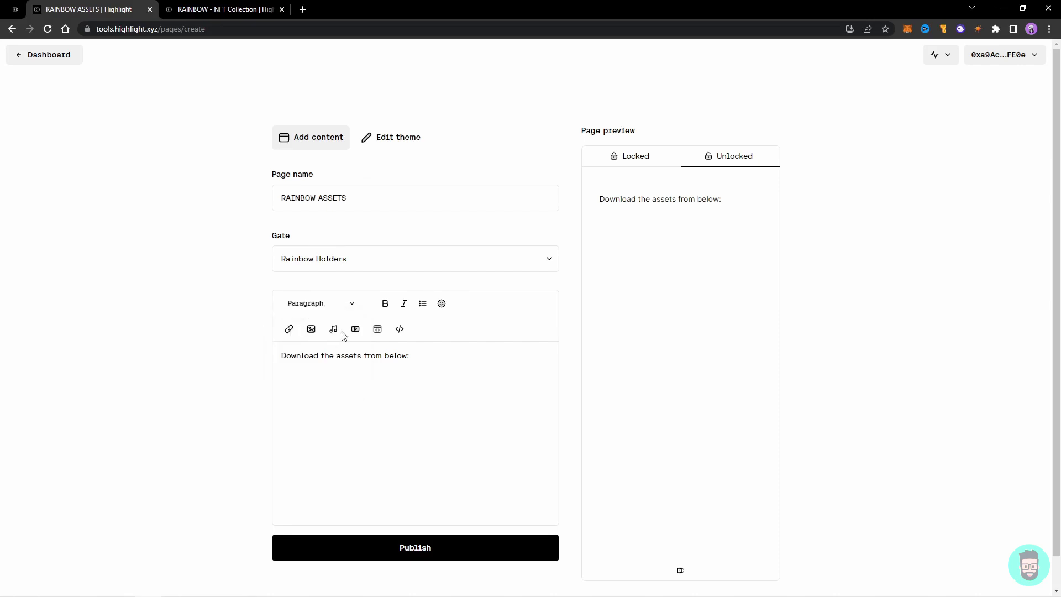
scroll(350, 382, "down", 1)
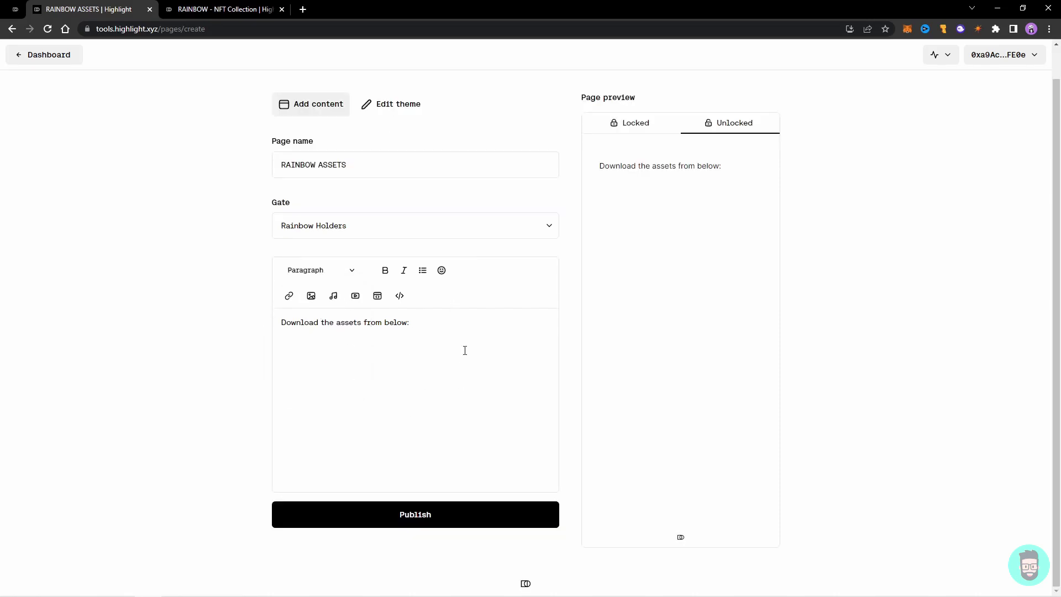
scroll(431, 352, "up", 1)
left_click(431, 352)
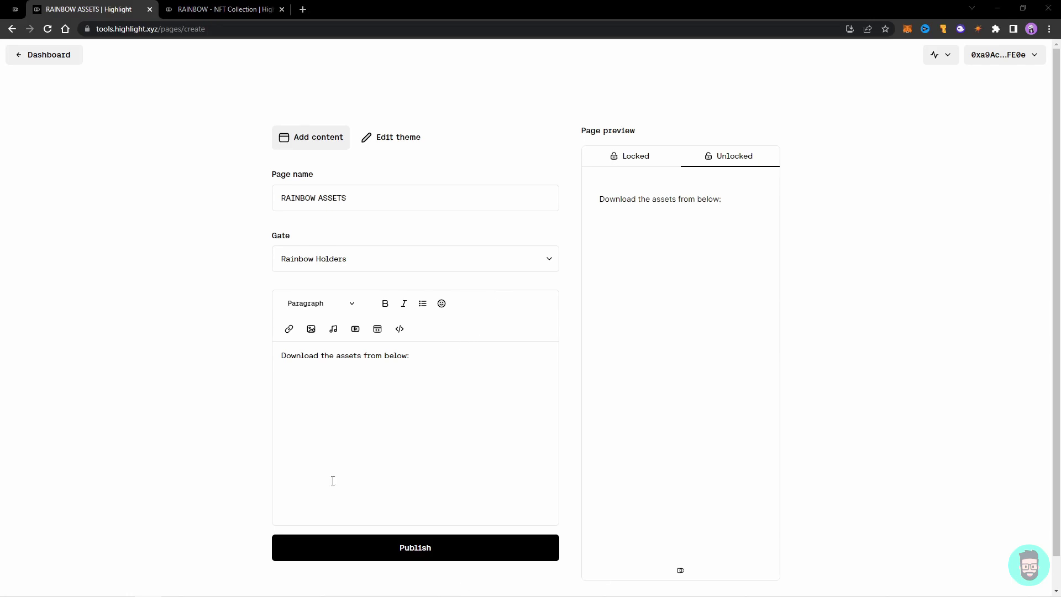
left_click(454, 359)
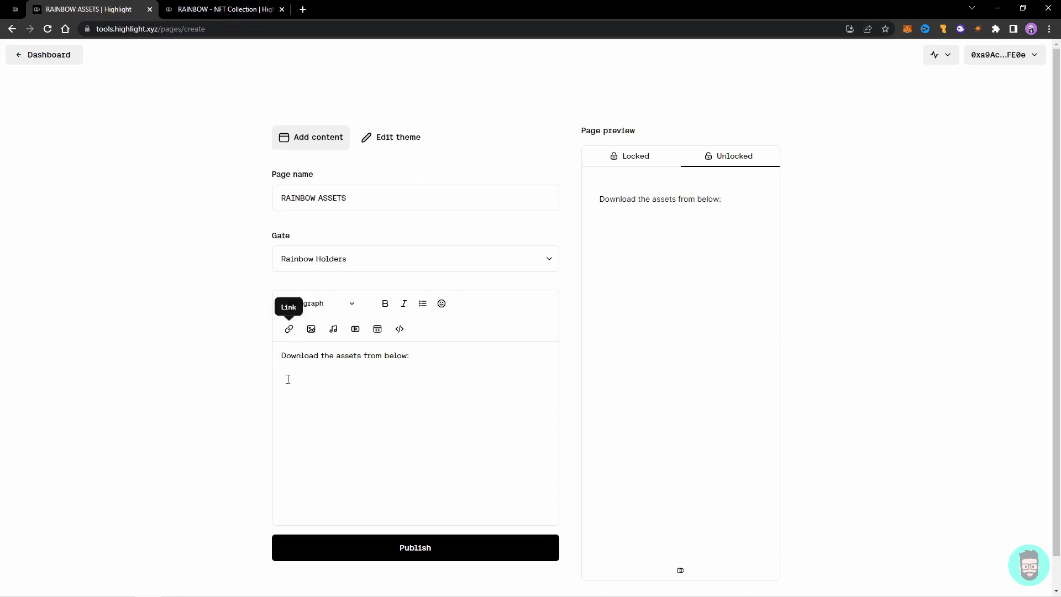
left_click_drag(288, 379, 453, 391)
key("Right")
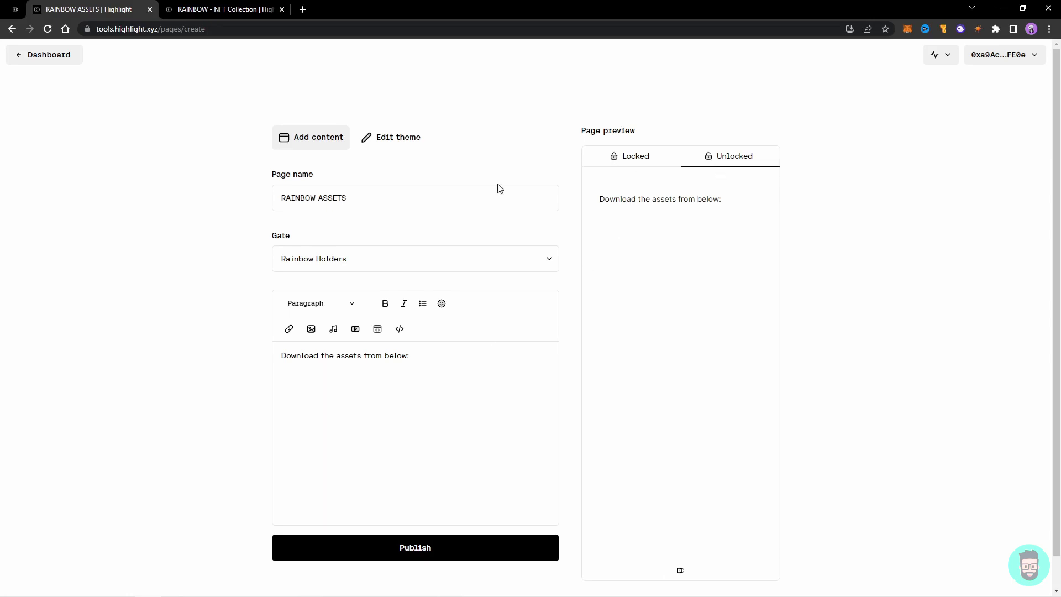
Publish RAINBOW ASSETS and start a new ungated page named Rainbow Mint.
left_click(422, 540)
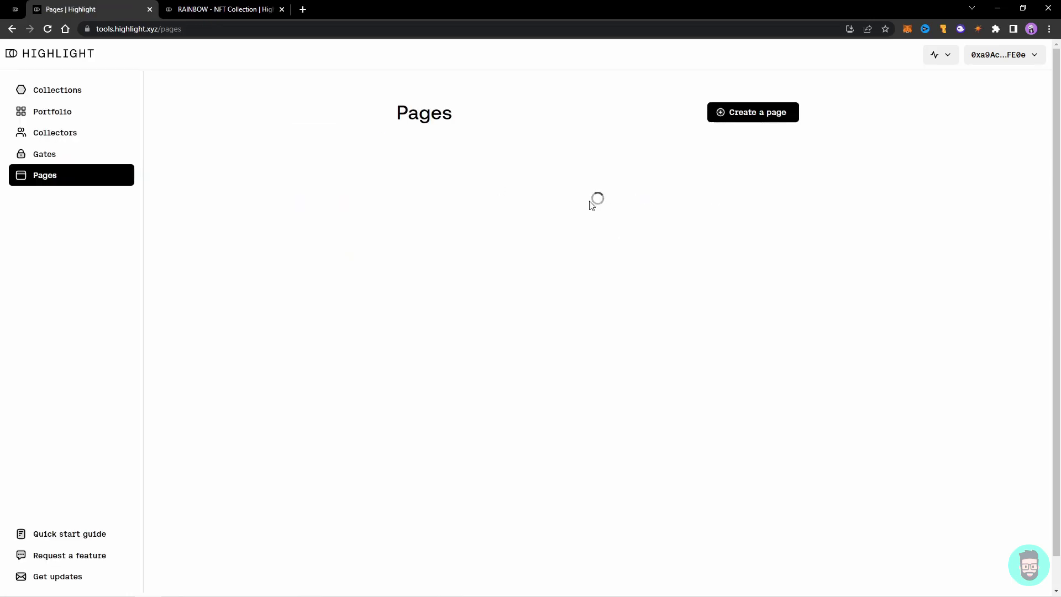
left_click(740, 114)
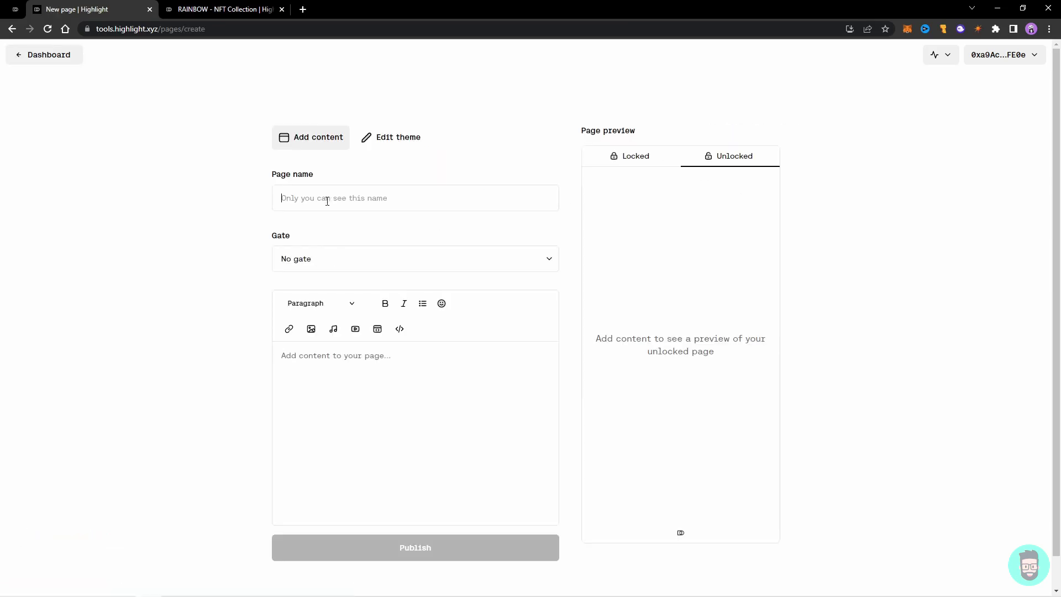
type("Rai")
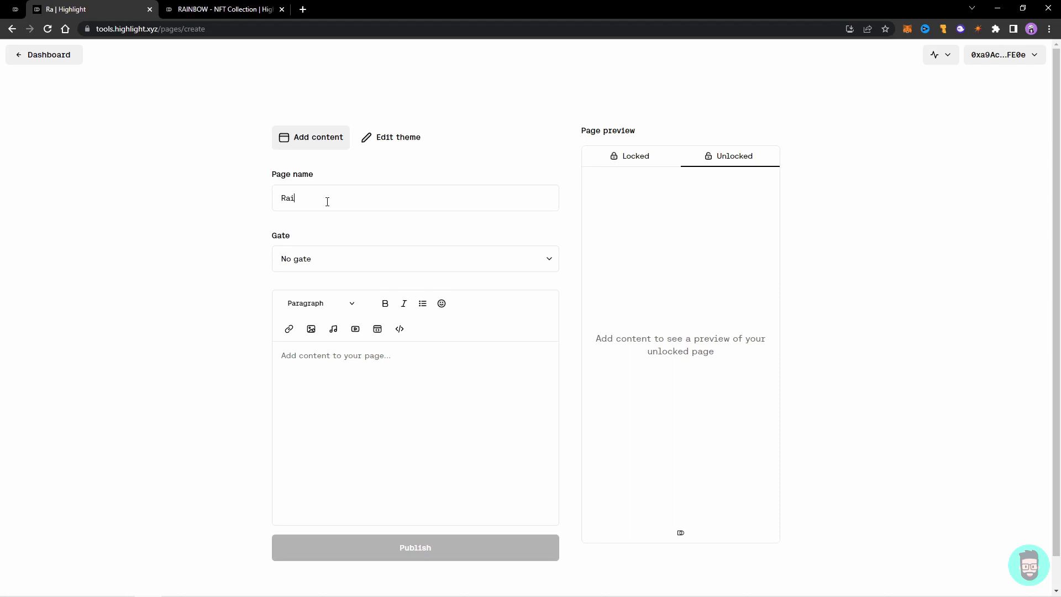
type("nbow Mint")
left_click(321, 303)
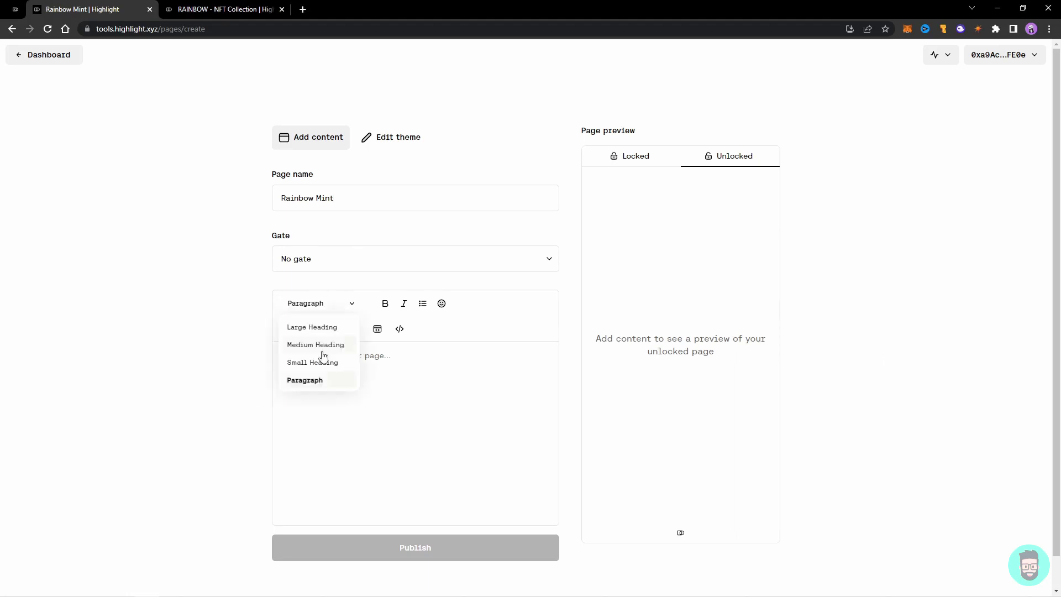
left_click(320, 378)
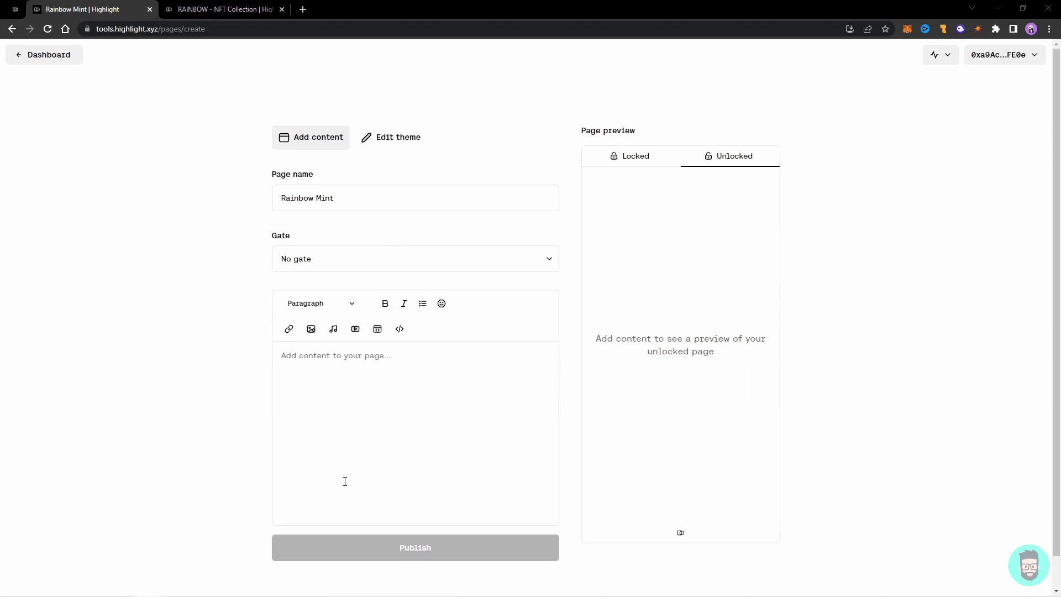
Add a 'Get your unique character' medium heading with the pasted instruction line below it.
left_click(332, 305)
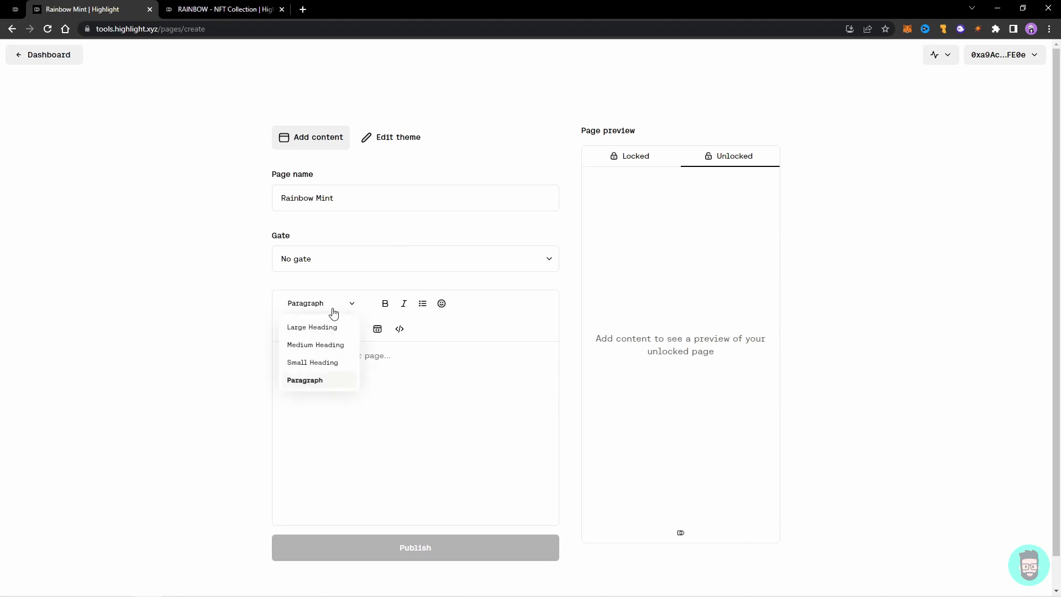
left_click(302, 361)
type("Get your unique character")
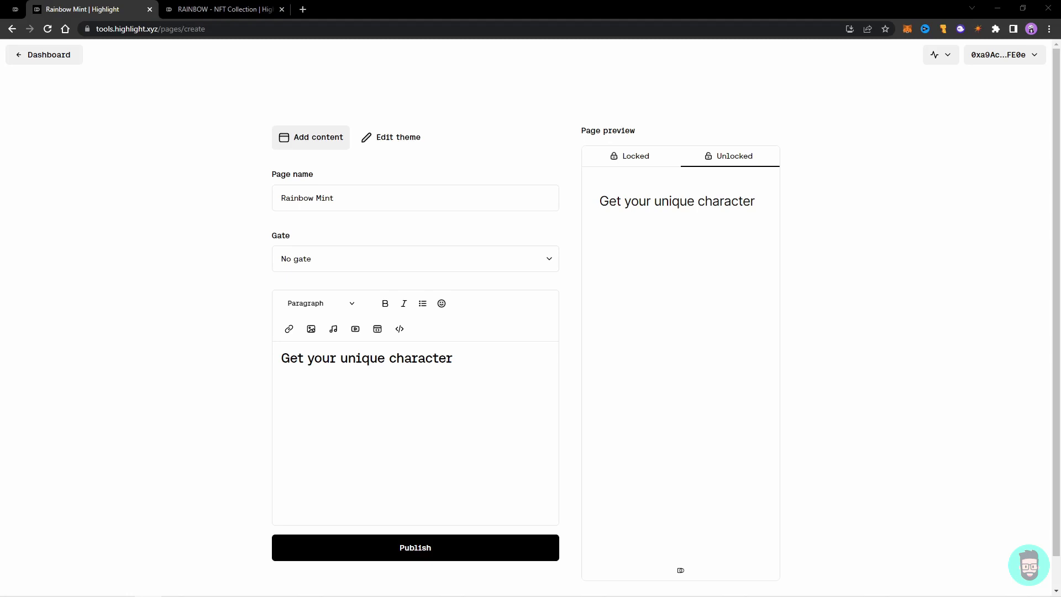
left_click(286, 381)
type("Use mouse/touch to interact with the 3D model.")
Insert the 3D character video from a file.
scroll(431, 331, "down", 1)
left_click(457, 271)
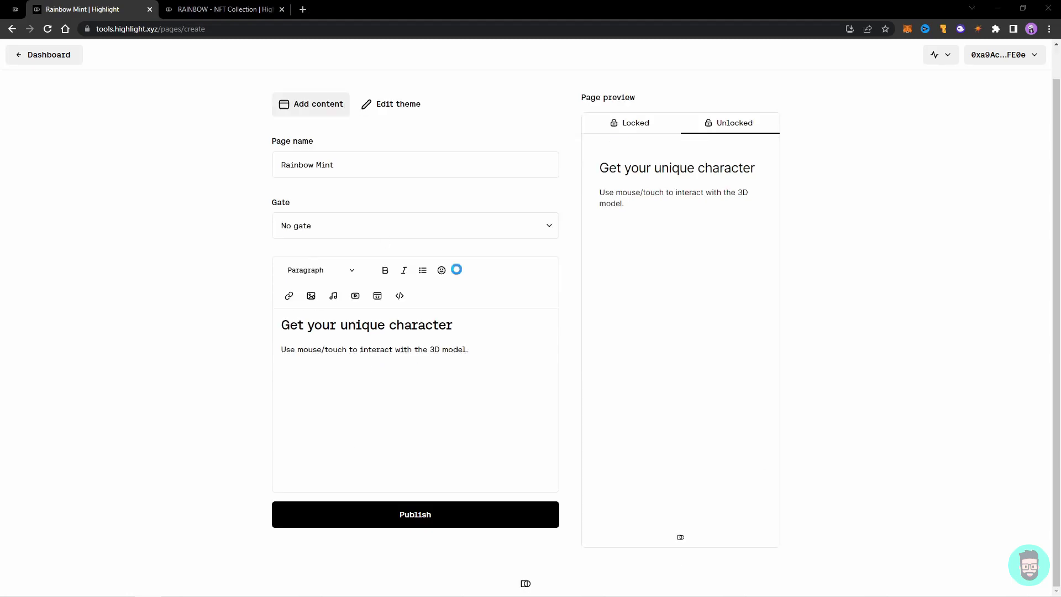
double_click(458, 274)
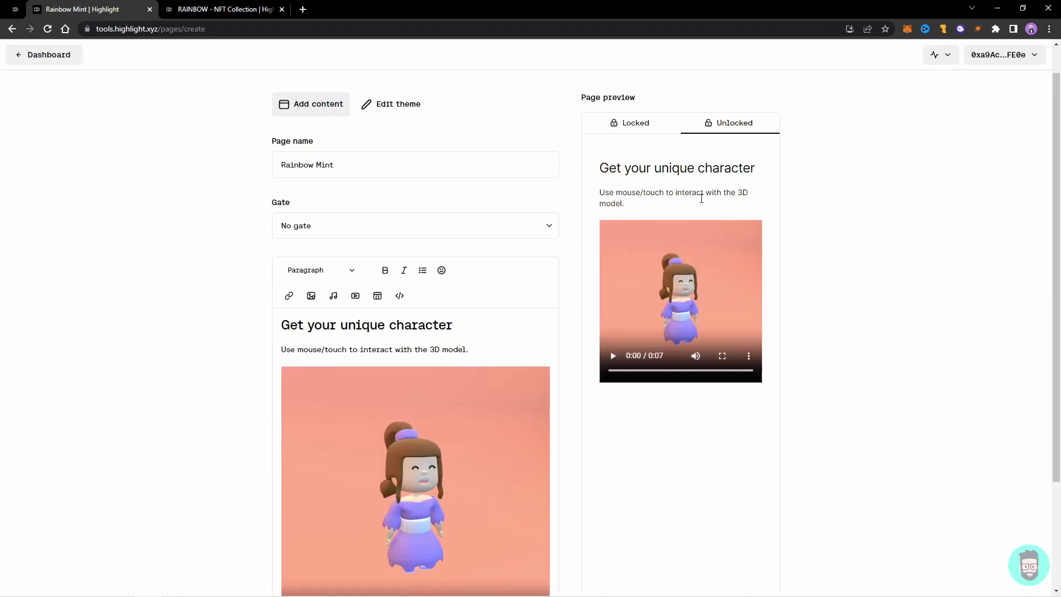
Add a medium 'Pick your Color' heading with its collection description paragraph.
scroll(403, 438, "down", 3)
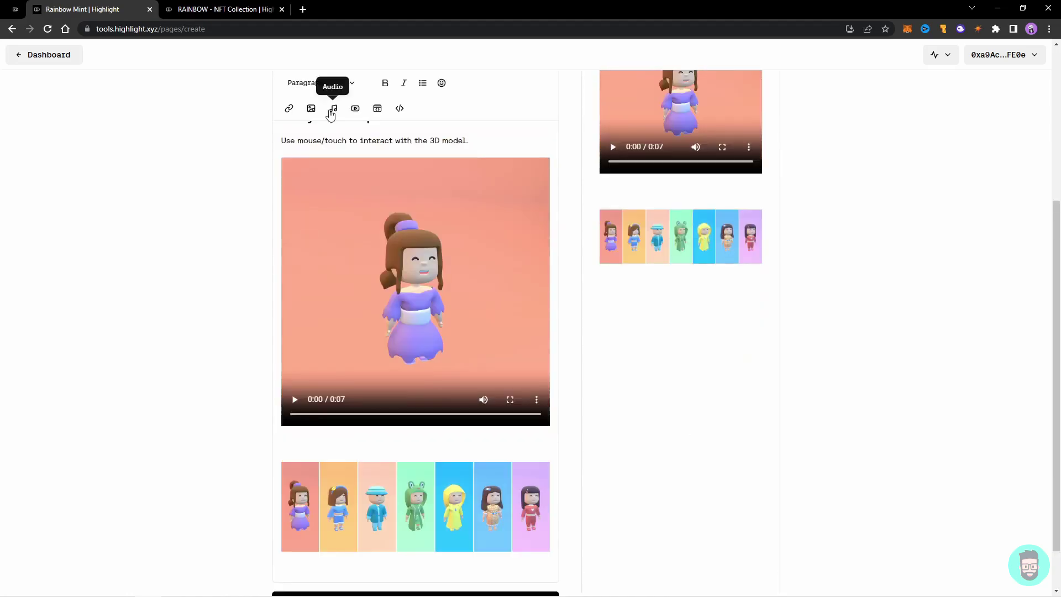
left_click(327, 84)
left_click(318, 125)
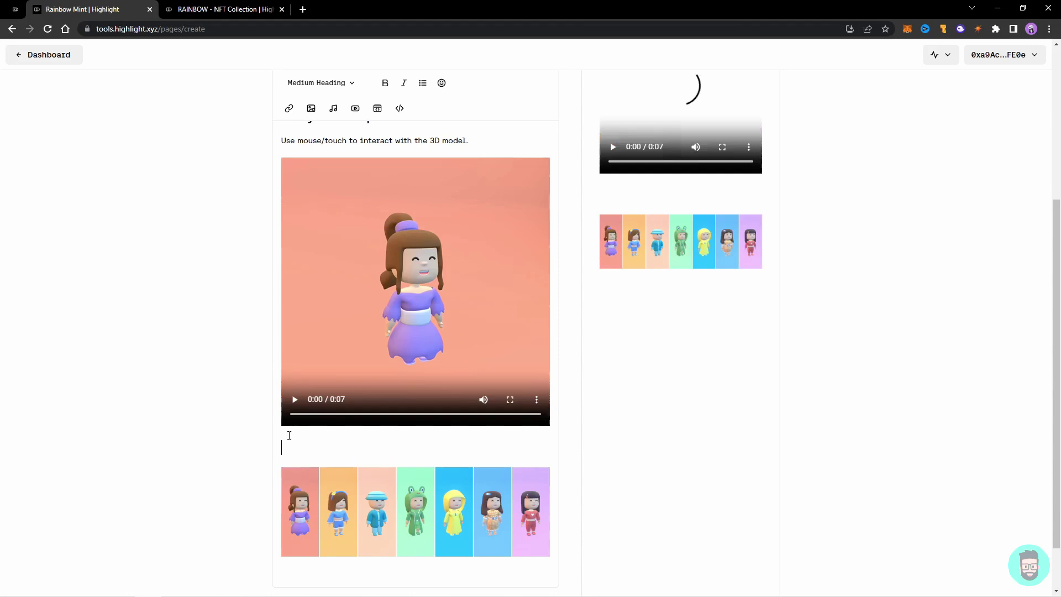
type("Pick your Color The collection contains 7 unique characters with a turnaround camera animation. Here’s a little ‘Behind the scenes’ of the animation from Blender.")
left_click_drag(378, 494, 230, 476)
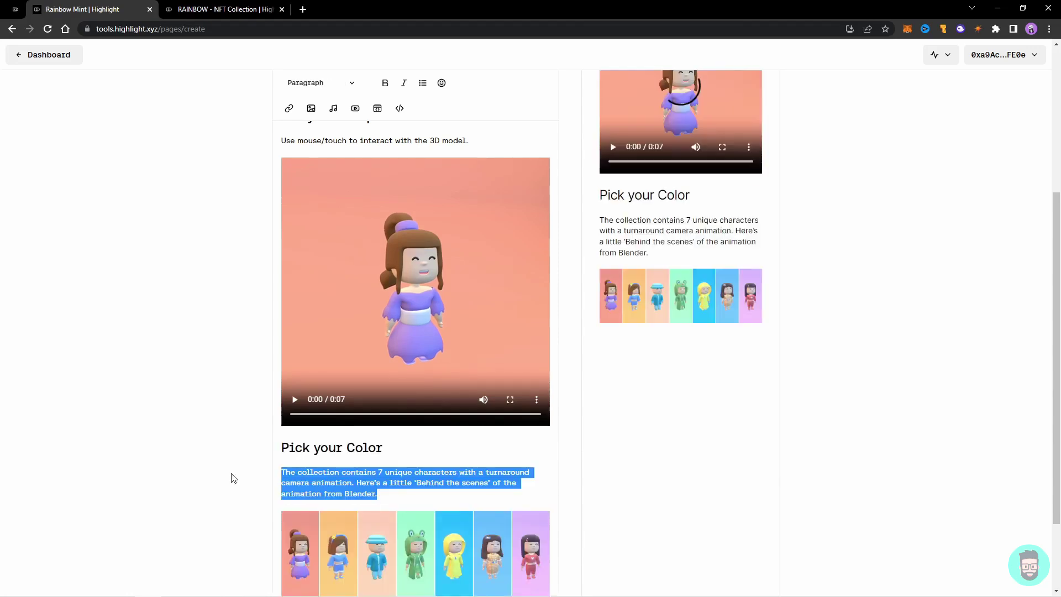
left_click(389, 489)
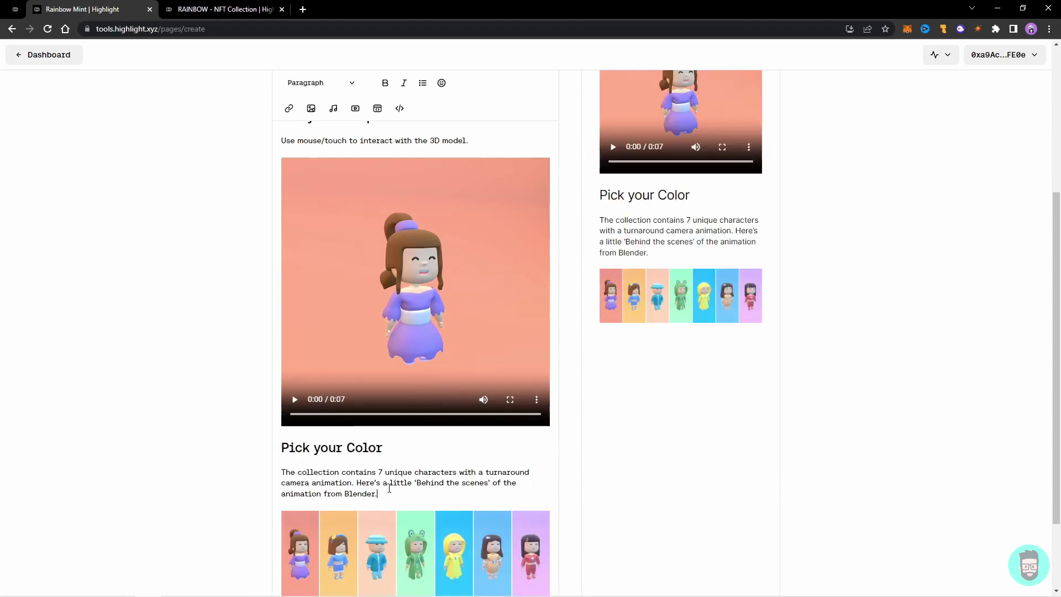
scroll(367, 463, "down", 2)
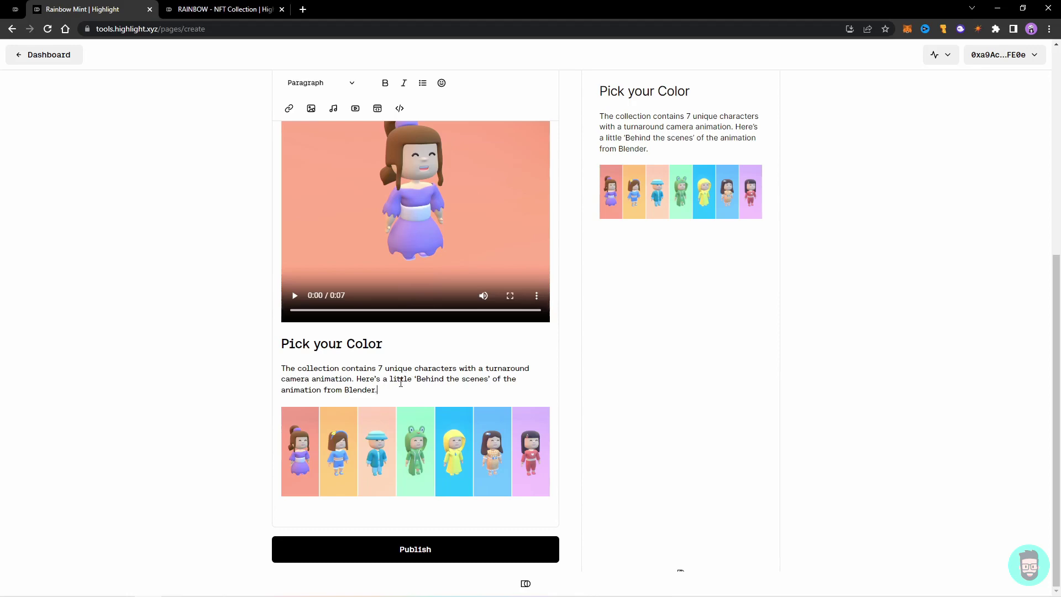
scroll(637, 387, "up", 4)
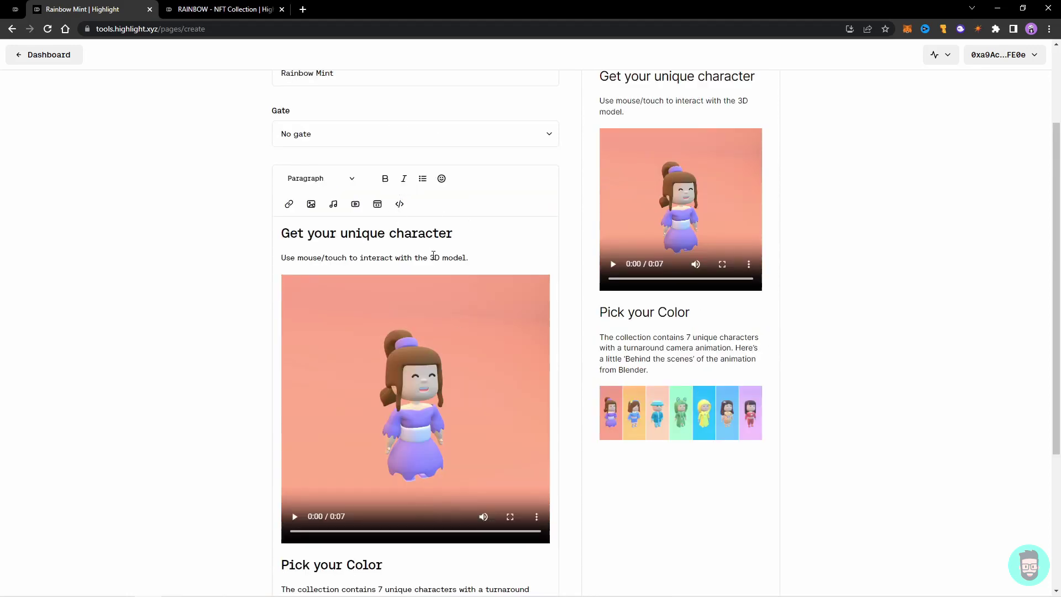
scroll(434, 260, "down", 2)
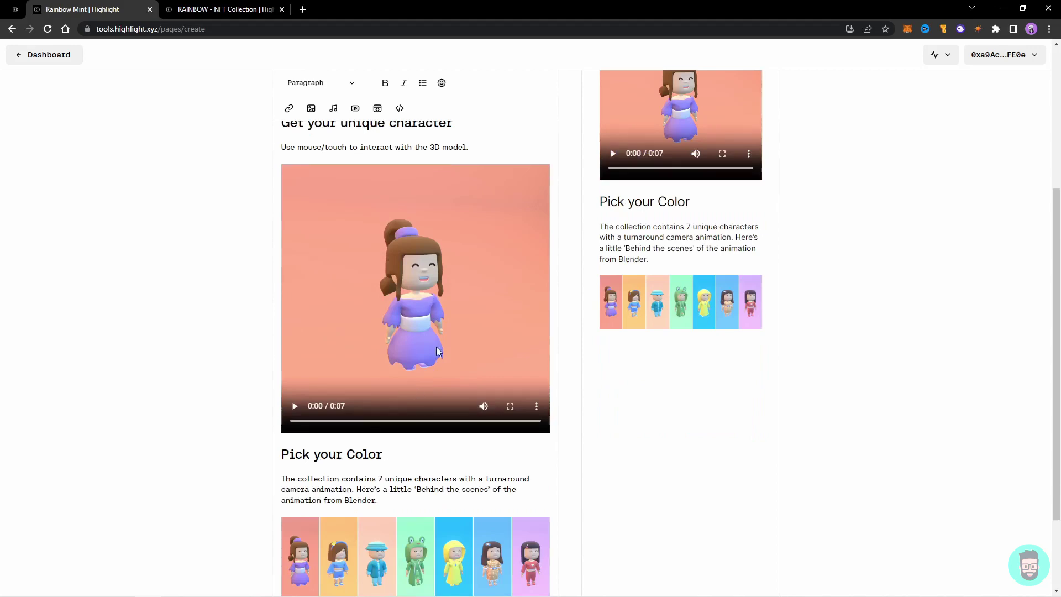
scroll(444, 286, "up", 3)
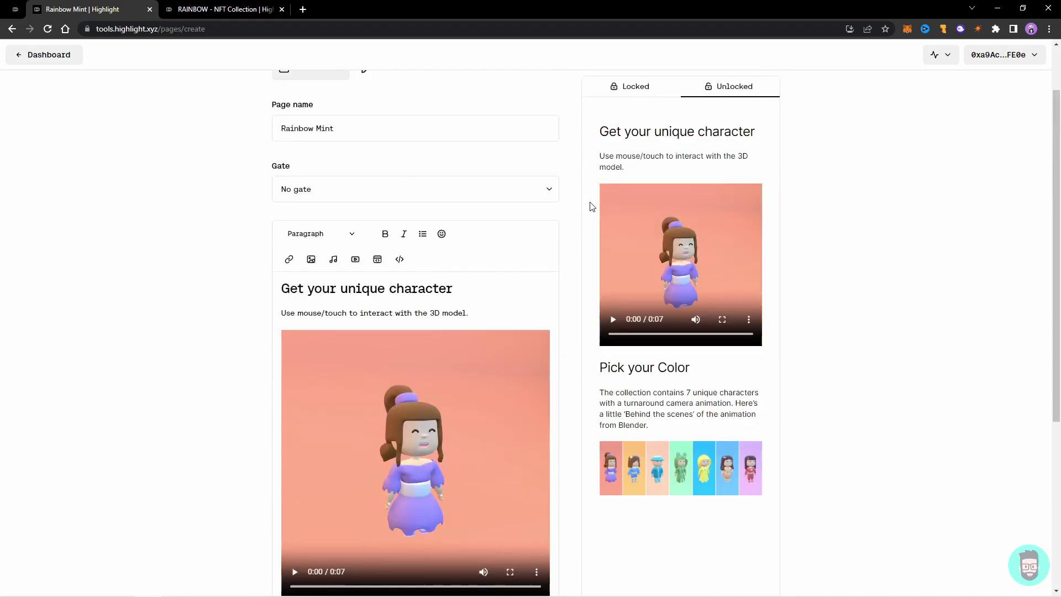
Copy the RAINBOW collection's mint-card embed code from its manage page.
left_click(213, 11)
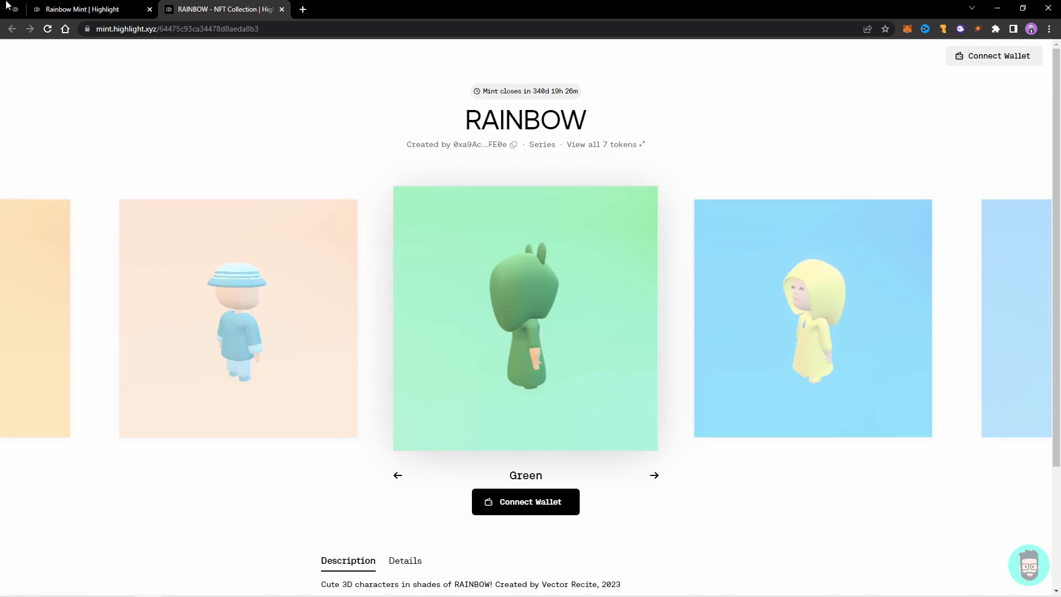
left_click(26, 7)
scroll(309, 166, "up", 1)
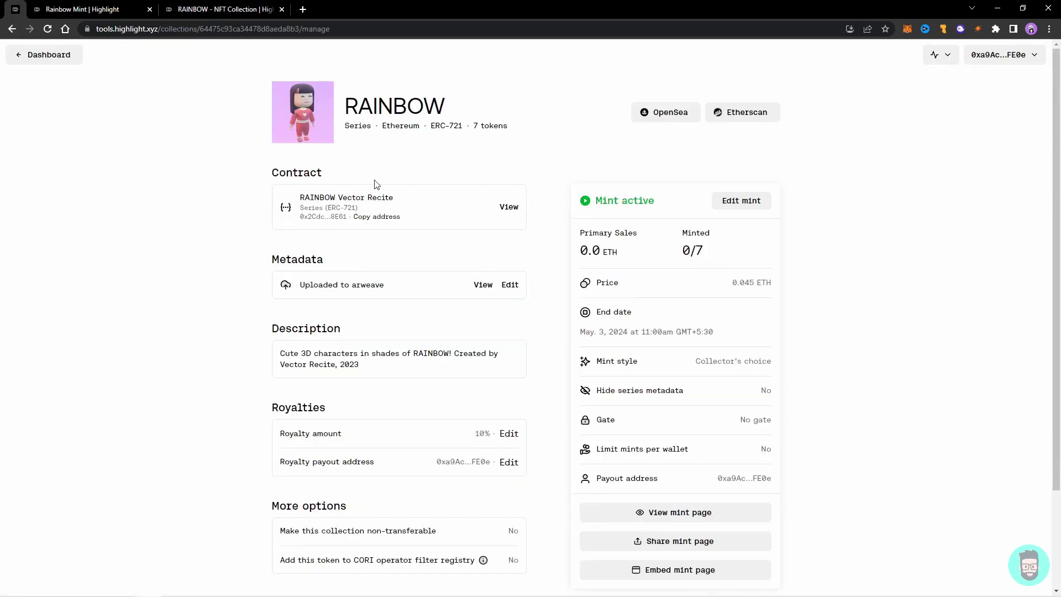
scroll(553, 276, "down", 2)
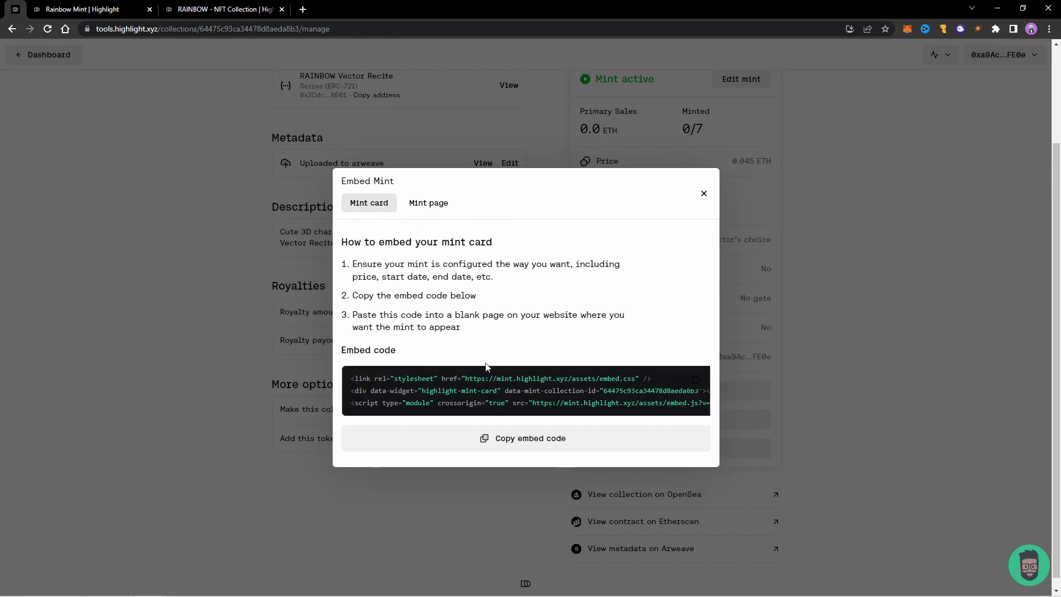
left_click(511, 439)
left_click(76, 6)
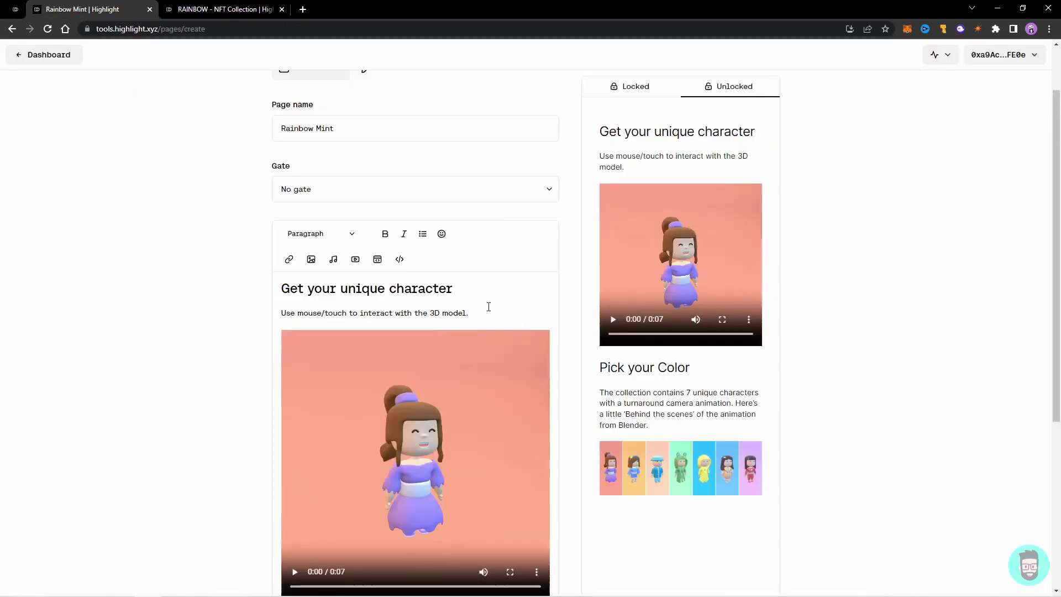
Embed the mint-card HTML script on a new line under the 'Get your unique character' heading.
scroll(488, 306, "down", 5)
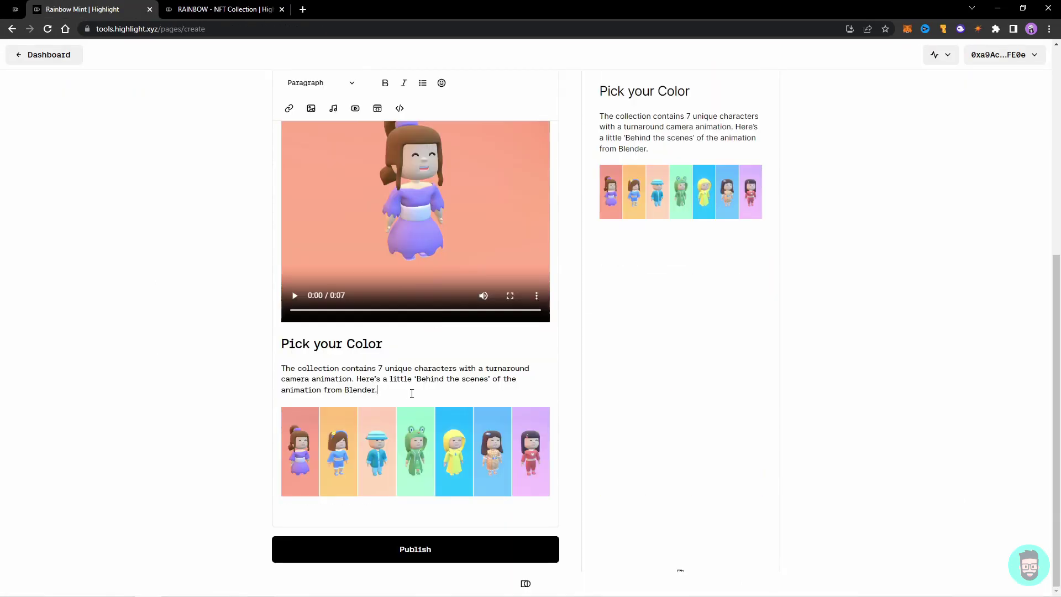
key("Return")
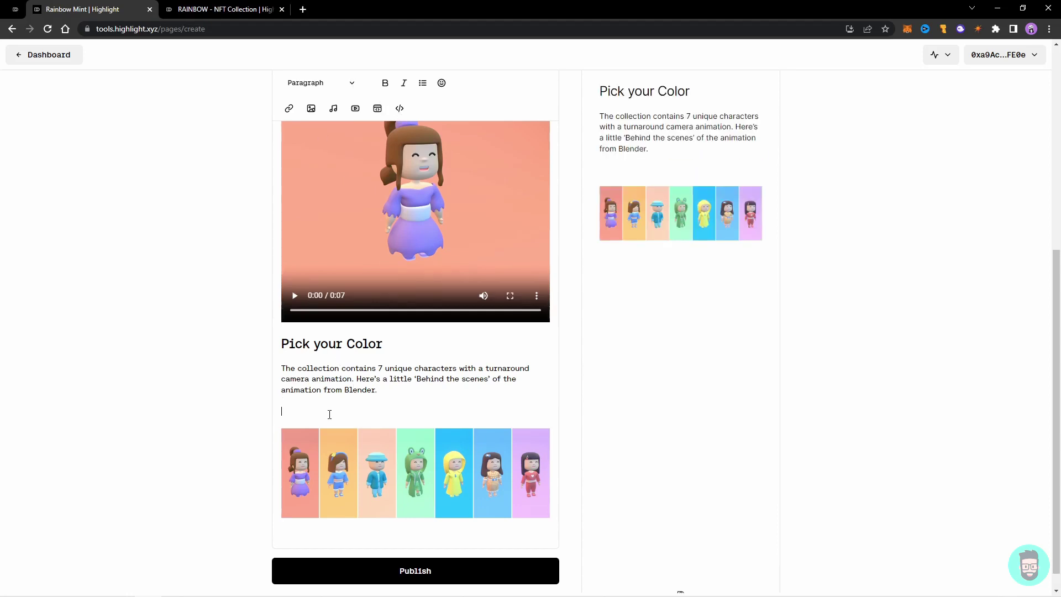
left_click(402, 112)
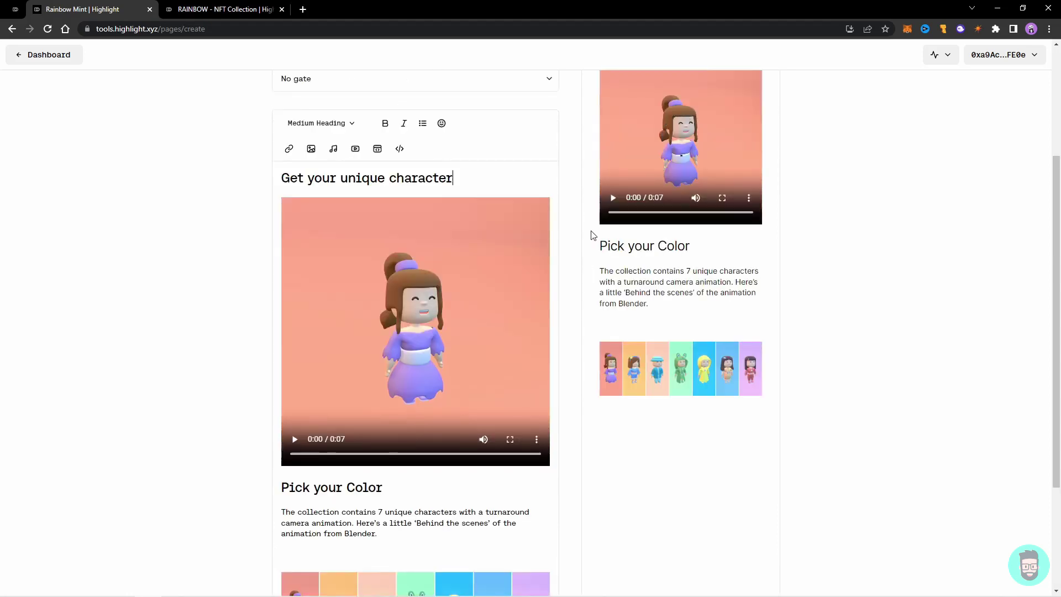
left_click(400, 154)
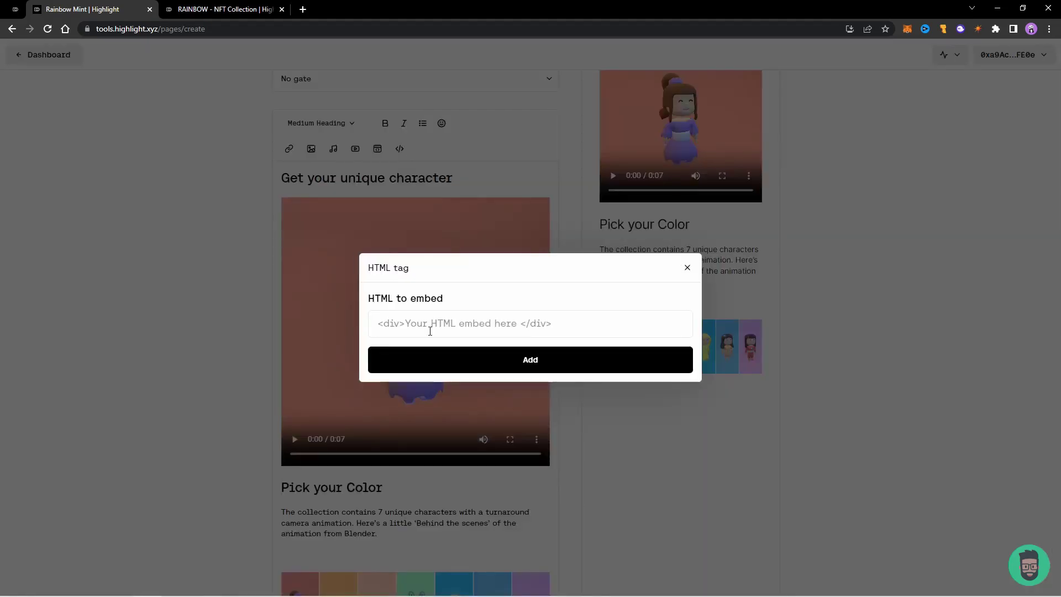
left_click(404, 325)
key("ctrl+v")
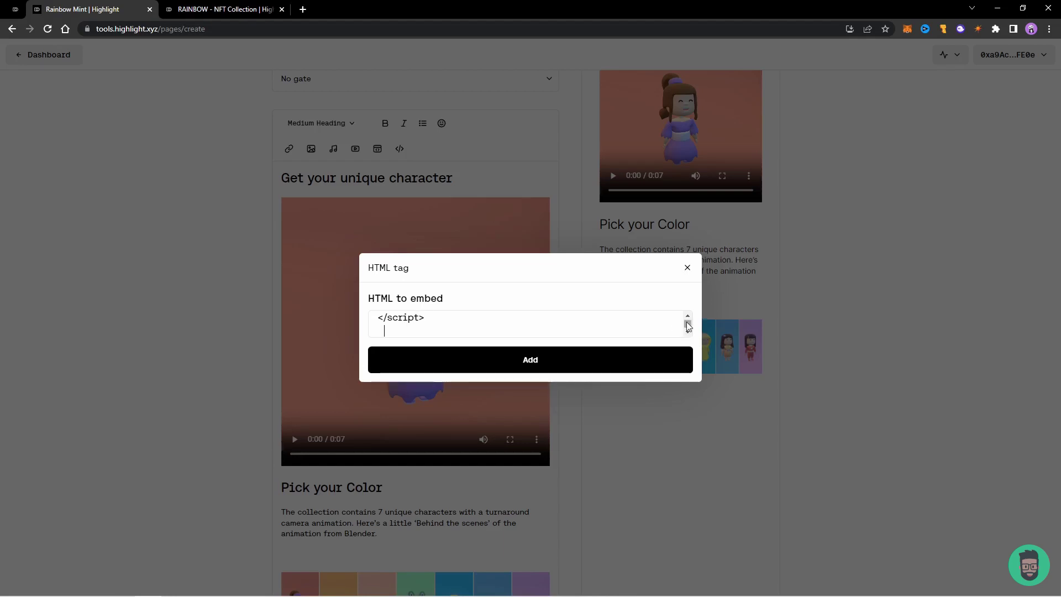
scroll(688, 327, "down", 1)
left_click(457, 365)
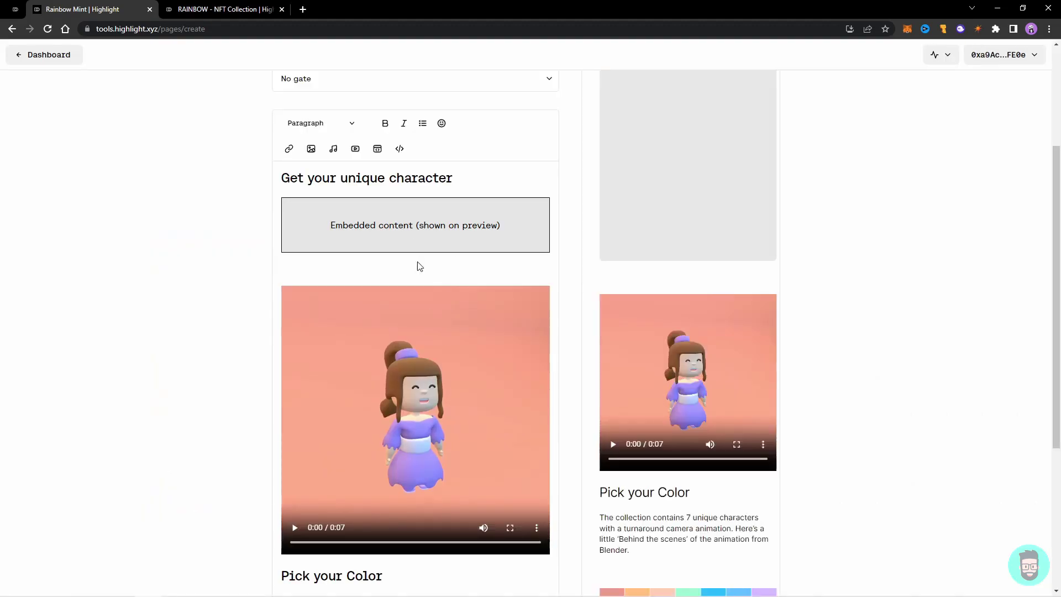
Review the Rainbow Mint preview's mint card, video and images, then publish the page.
scroll(417, 263, "up", 1)
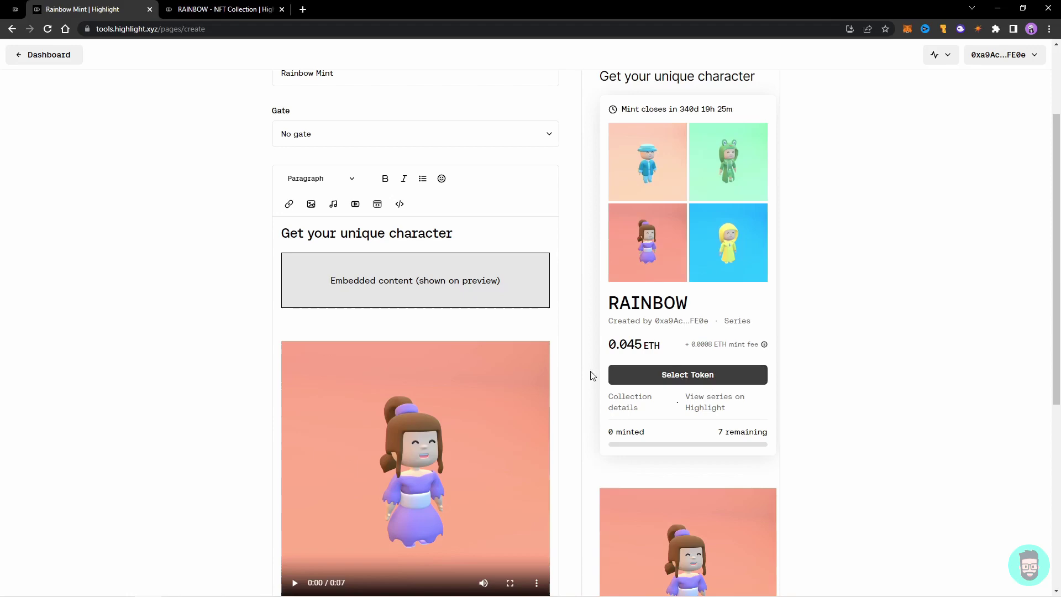
scroll(704, 371, "down", 3)
scroll(699, 428, "up", 5)
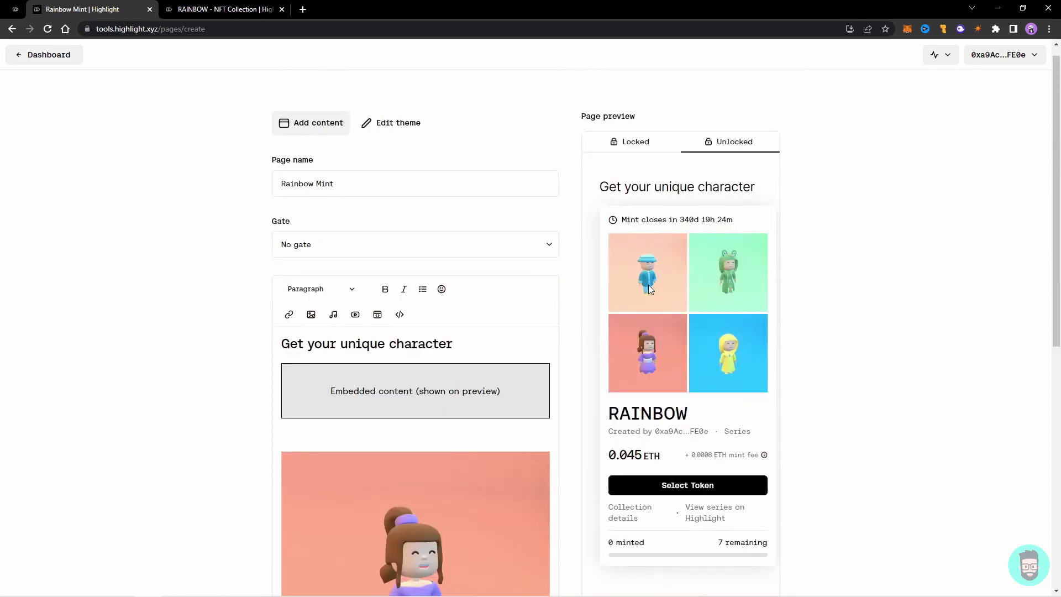
scroll(661, 288, "down", 1)
scroll(712, 313, "down", 7)
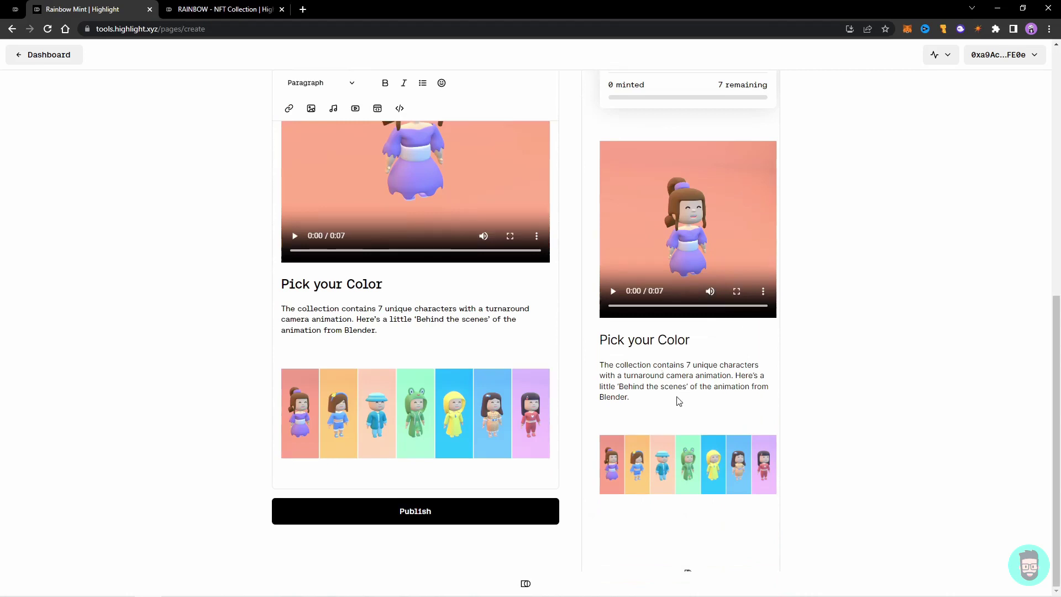
left_click(432, 511)
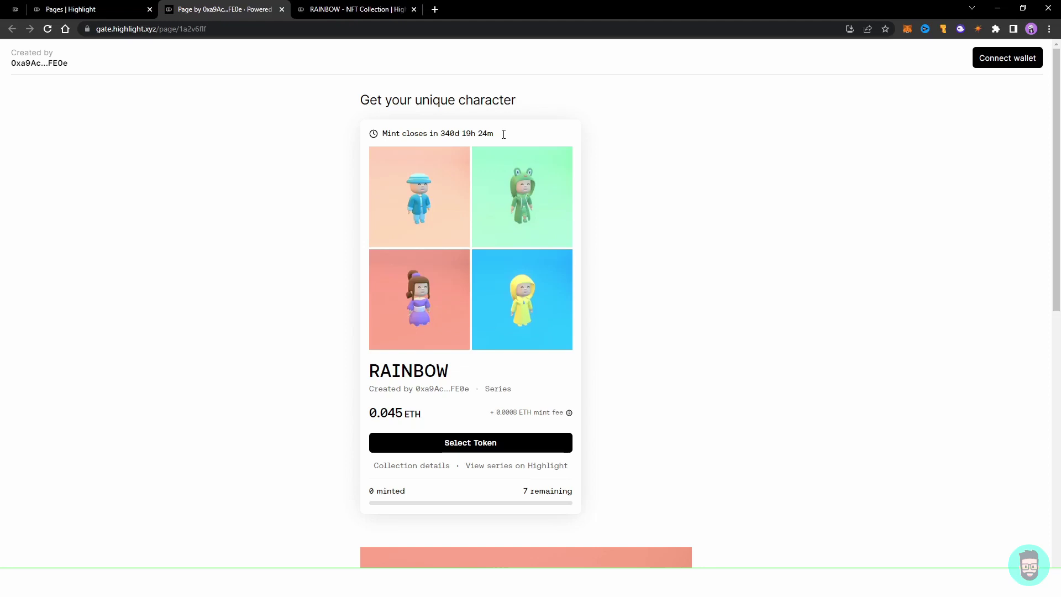
On the live page, open the RAINBOW token list and browse the Violet, Indigo and Blue tokens.
left_click_drag(358, 100, 582, 120)
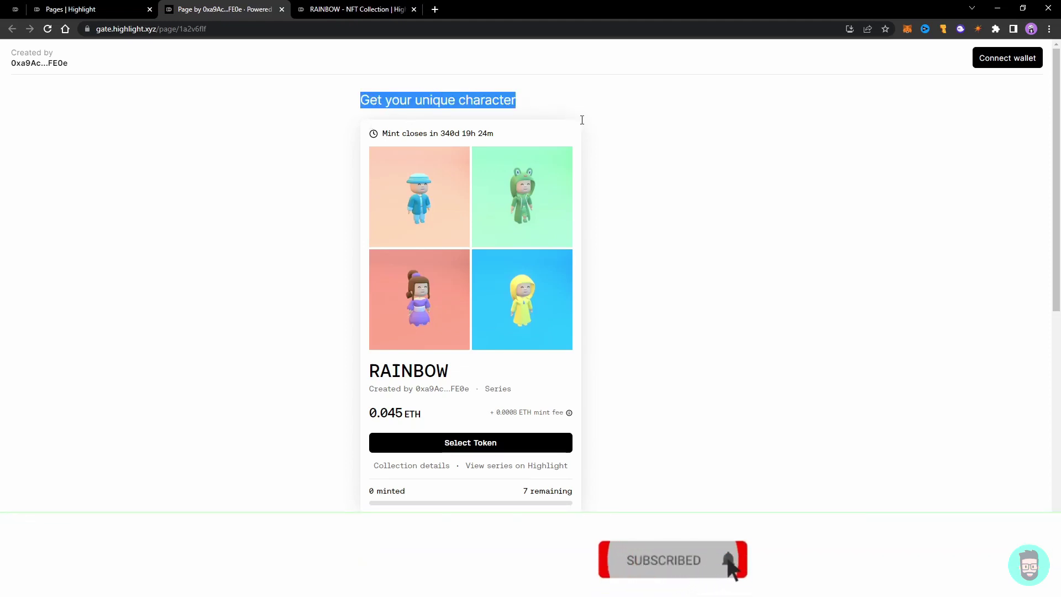
left_click(582, 120)
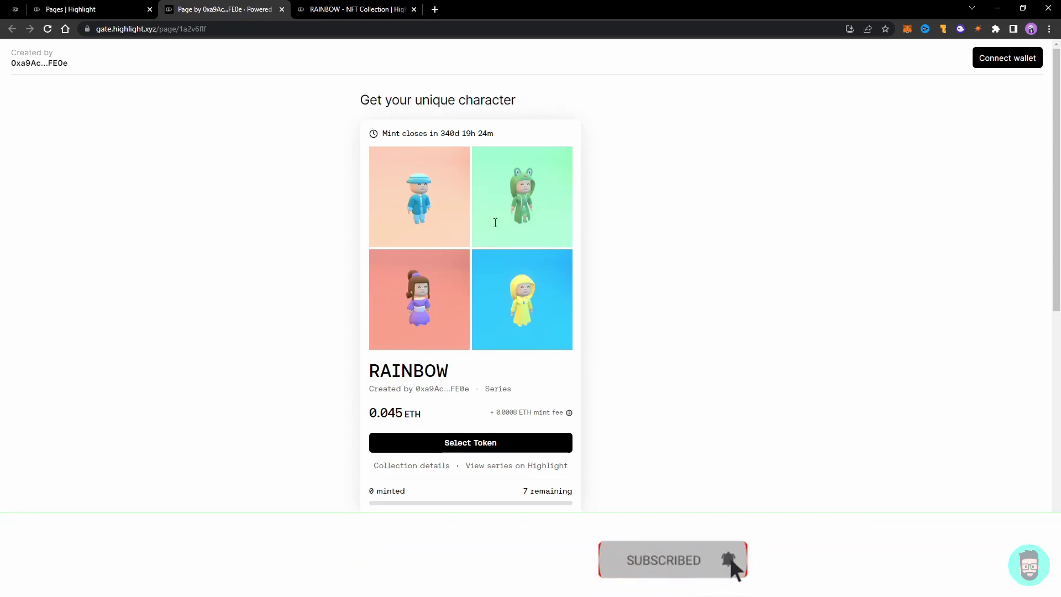
left_click(482, 447)
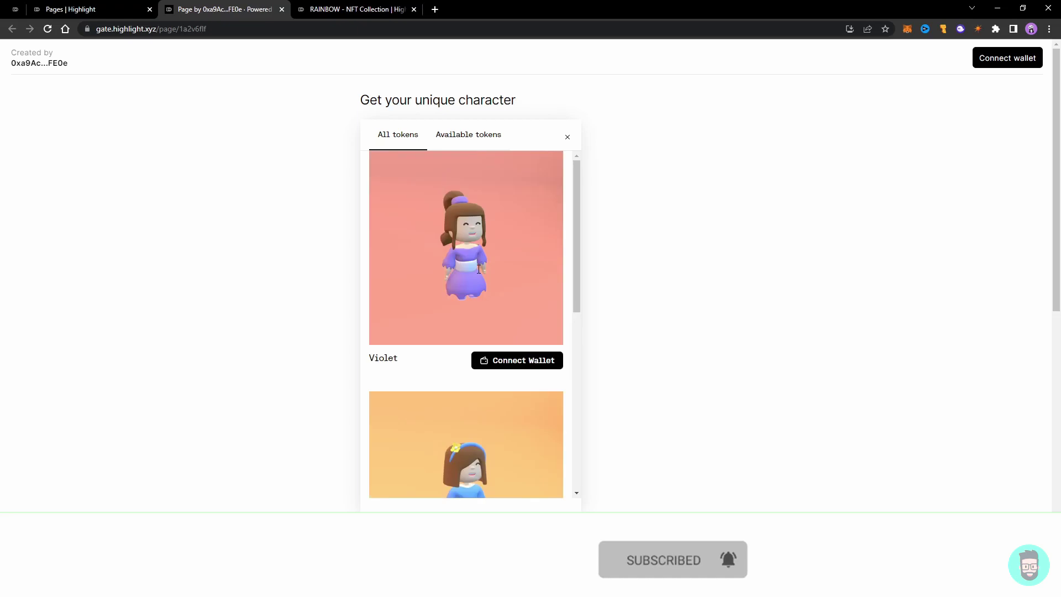
left_click_drag(575, 177, 562, 318)
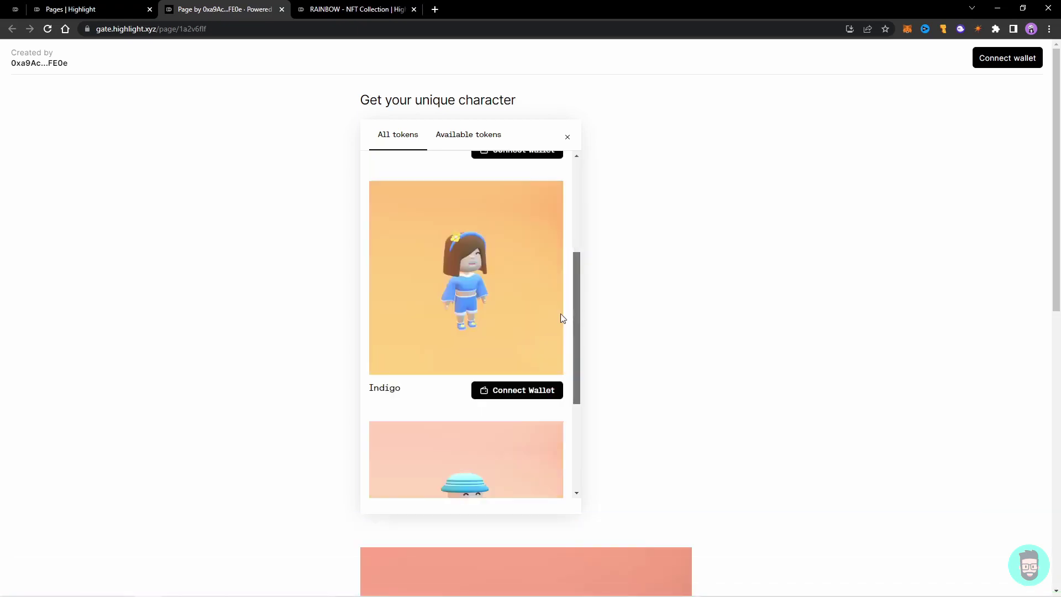
scroll(562, 319, "down", 3)
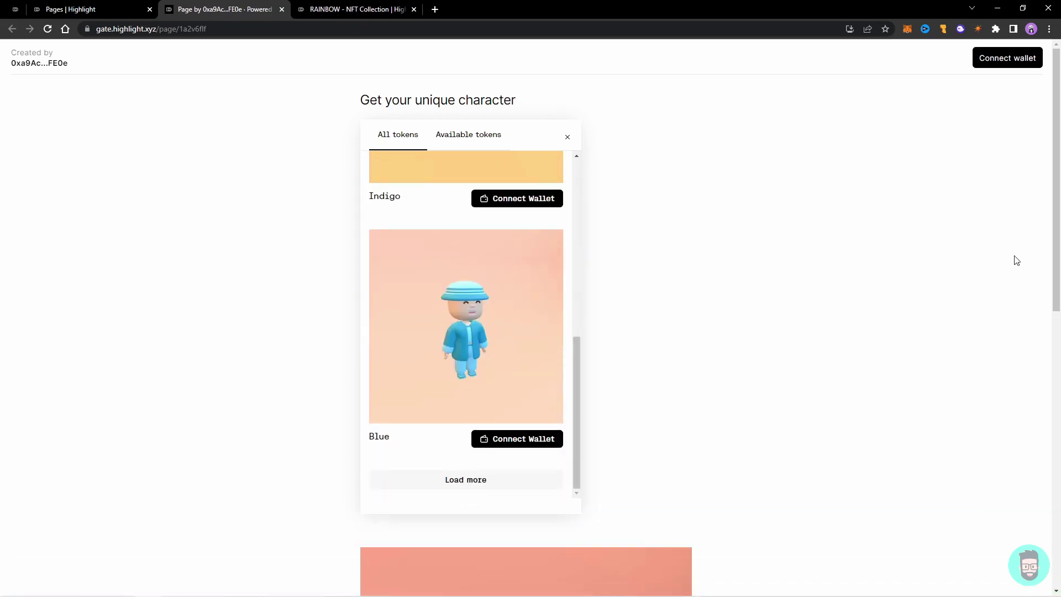
left_click_drag(1050, 240, 1016, 451)
scroll(867, 471, "down", 2)
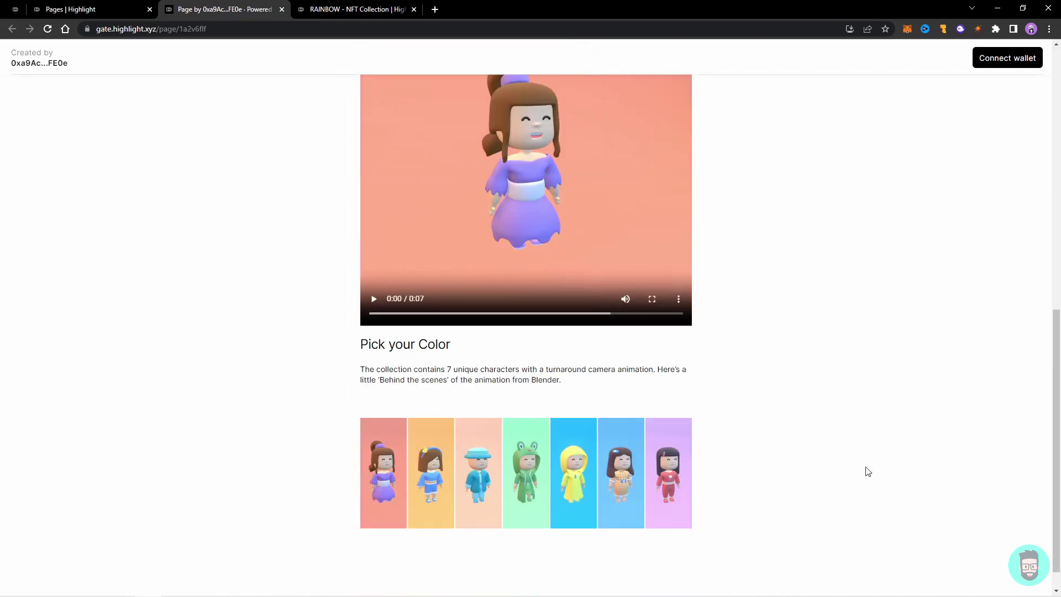
Play the character turnaround video, then scroll back to the top of the page.
left_click(373, 299)
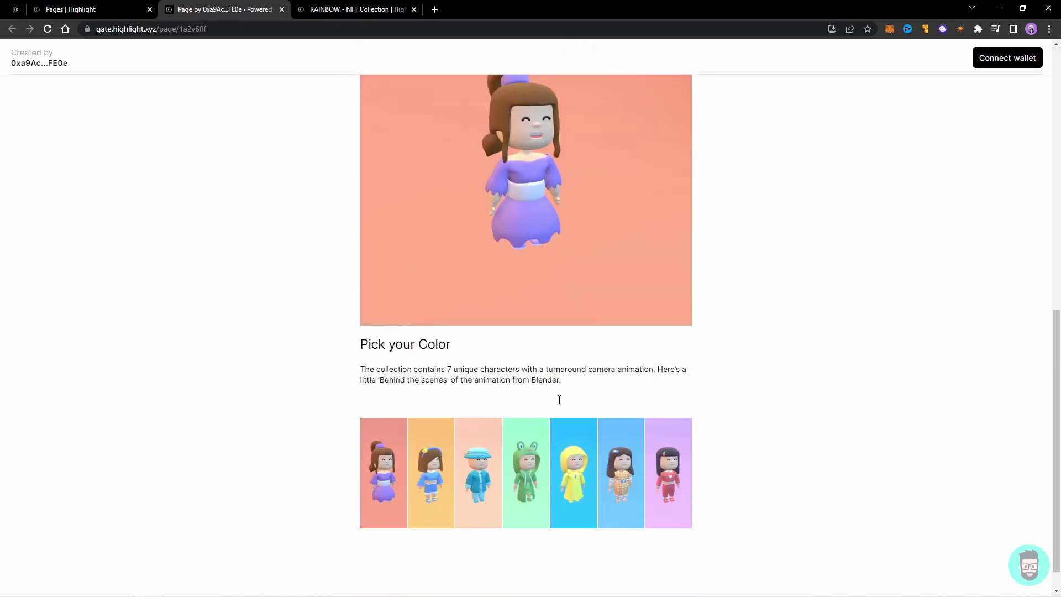
scroll(523, 387, "up", 3)
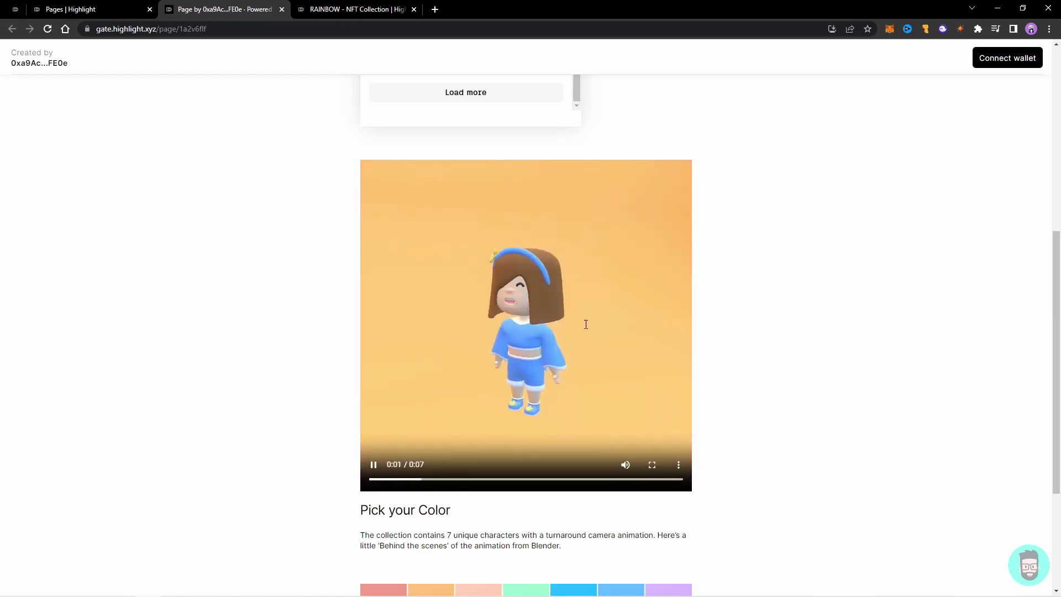
scroll(708, 326, "up", 3)
scroll(708, 326, "up", 4)
scroll(473, 160, "up", 2)
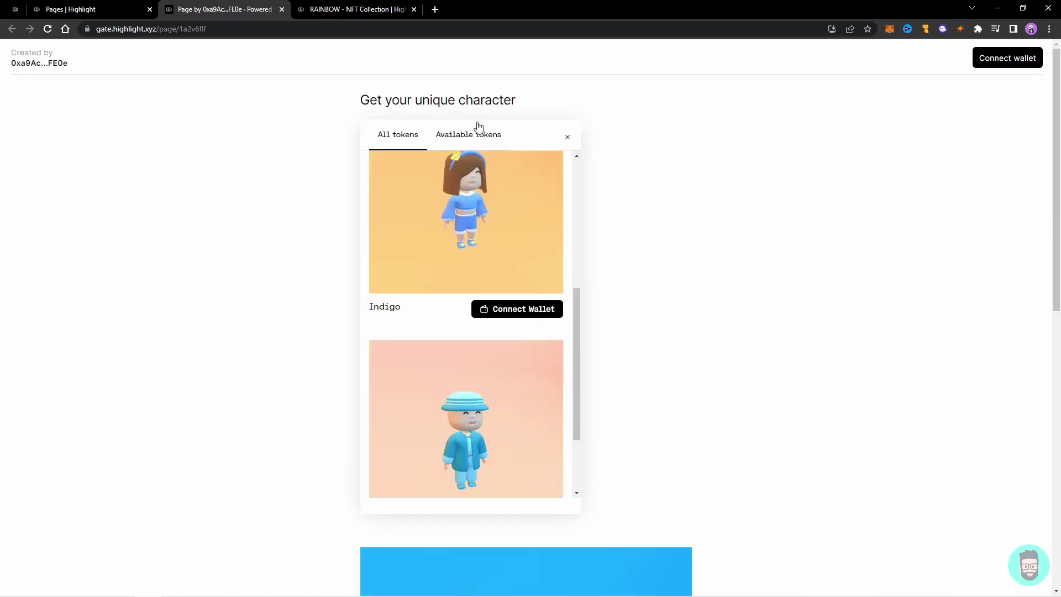
Open the published page in an incognito window and confirm its token list loads ungated.
left_click(133, 15)
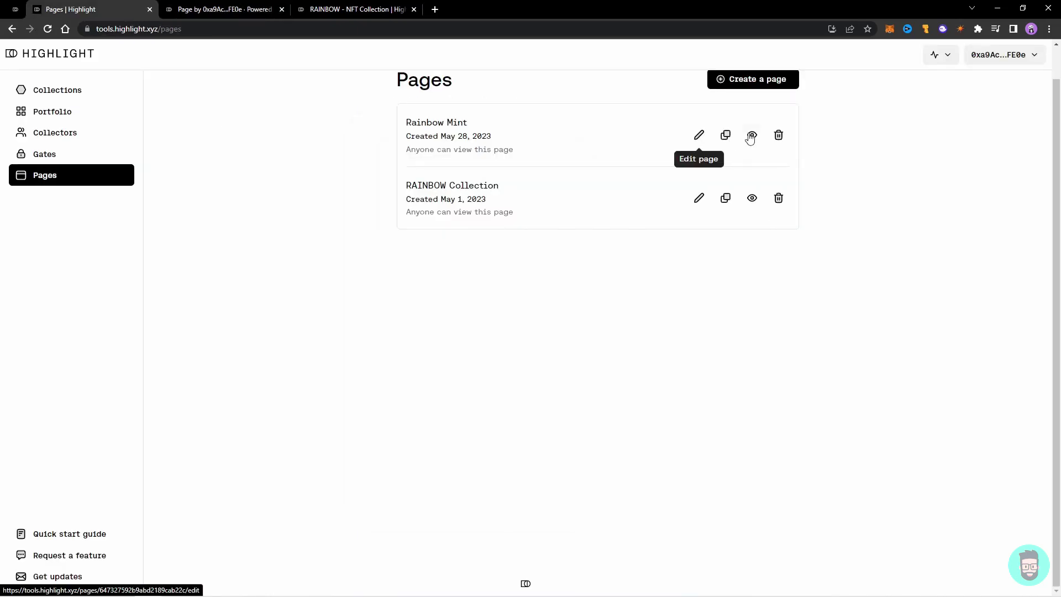
left_click(235, 8)
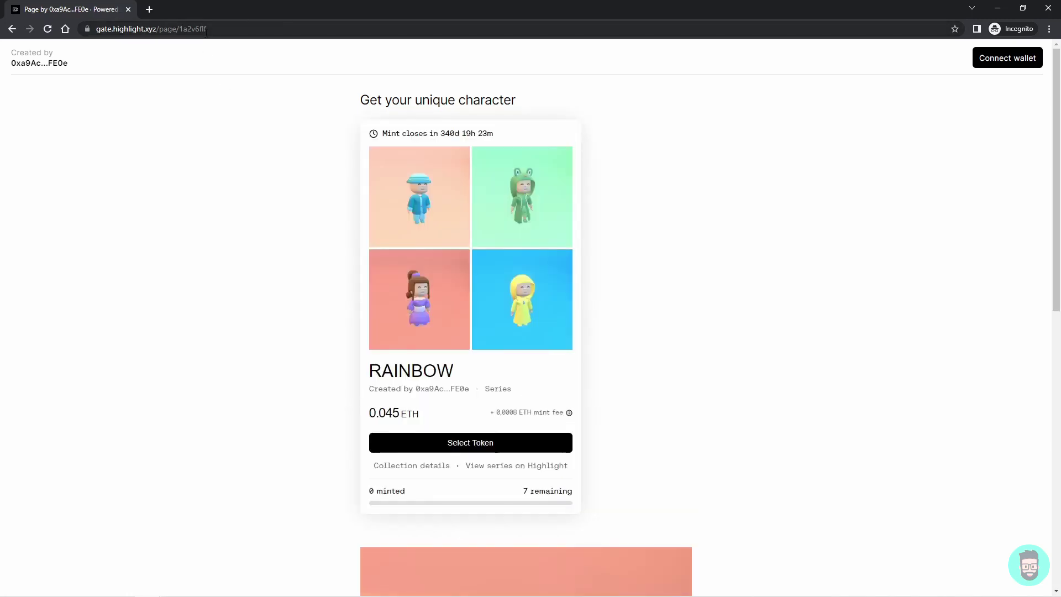
left_click_drag(205, 31, 96, 30)
left_click(200, 188)
scroll(469, 390, "down", 3)
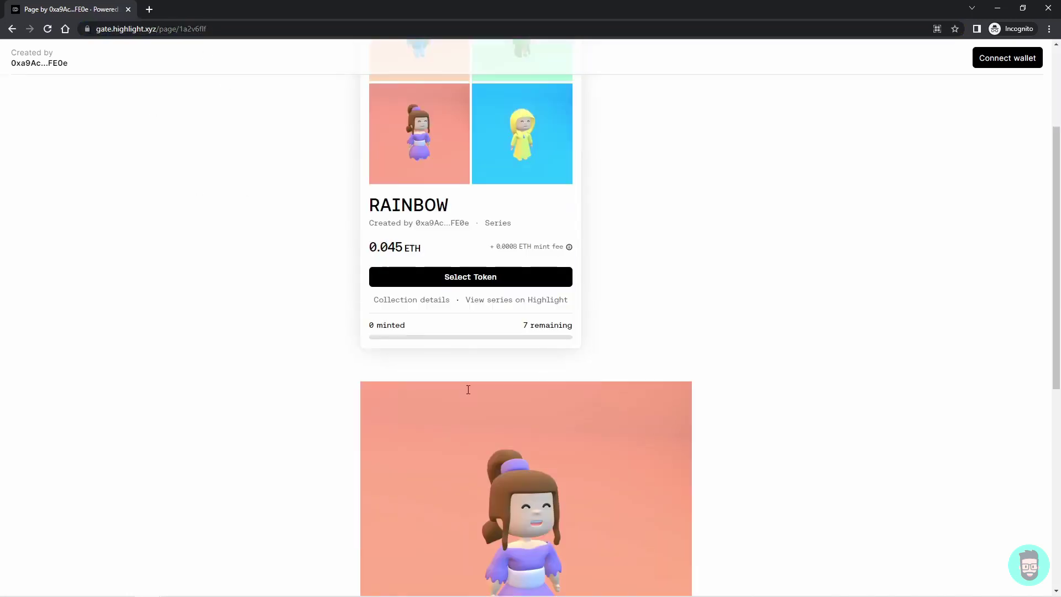
left_click(474, 277)
scroll(504, 359, "down", 7)
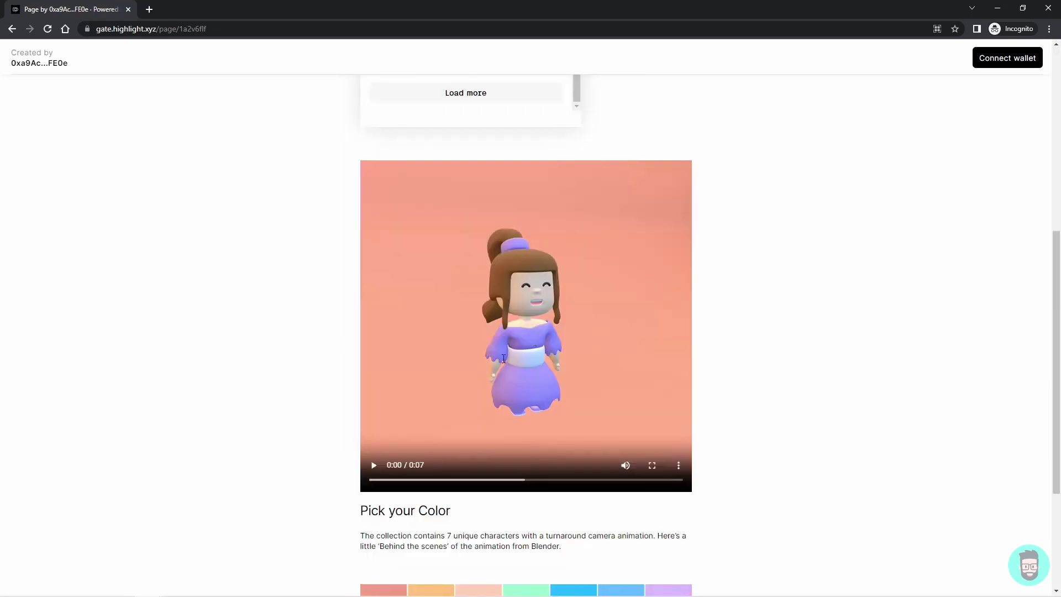
scroll(503, 358, "down", 4)
Close the token list on the published tab to show the RAINBOW card, then return to Pages.
left_click(1049, 8)
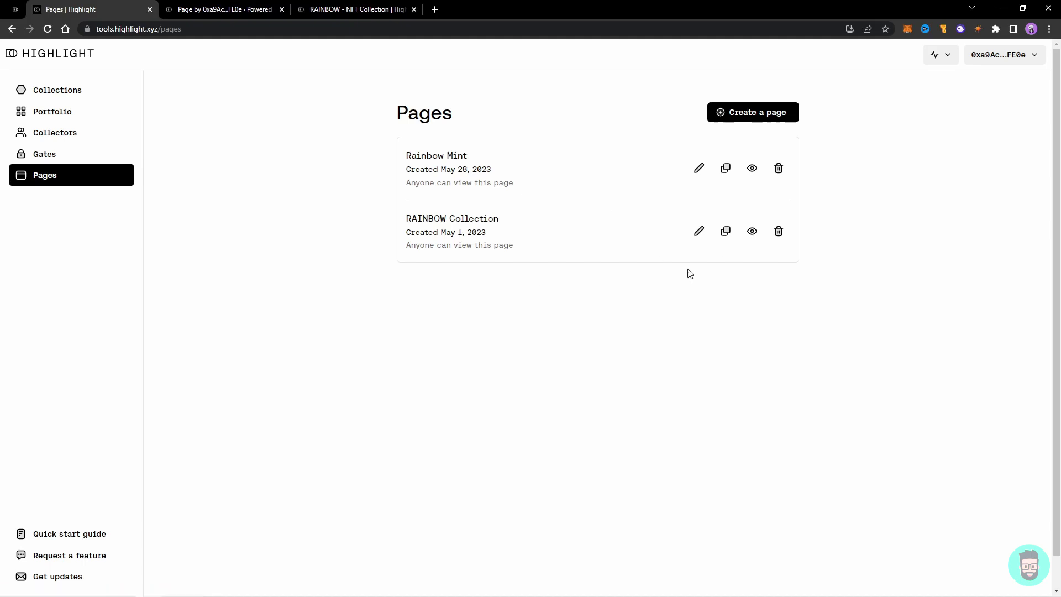
left_click(213, 9)
left_click(567, 136)
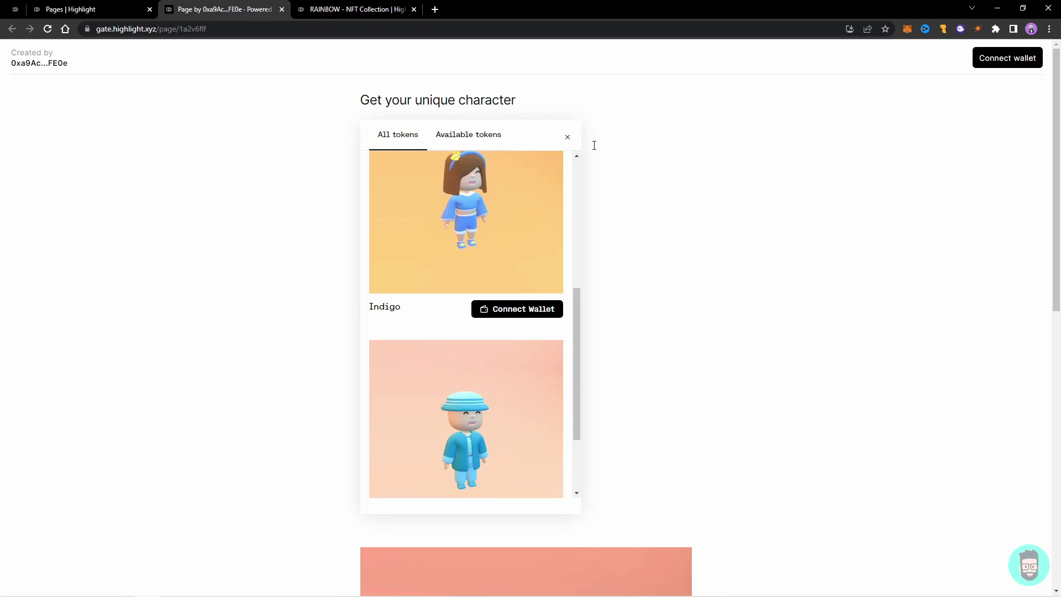
scroll(570, 344, "down", 2)
scroll(569, 344, "down", 3)
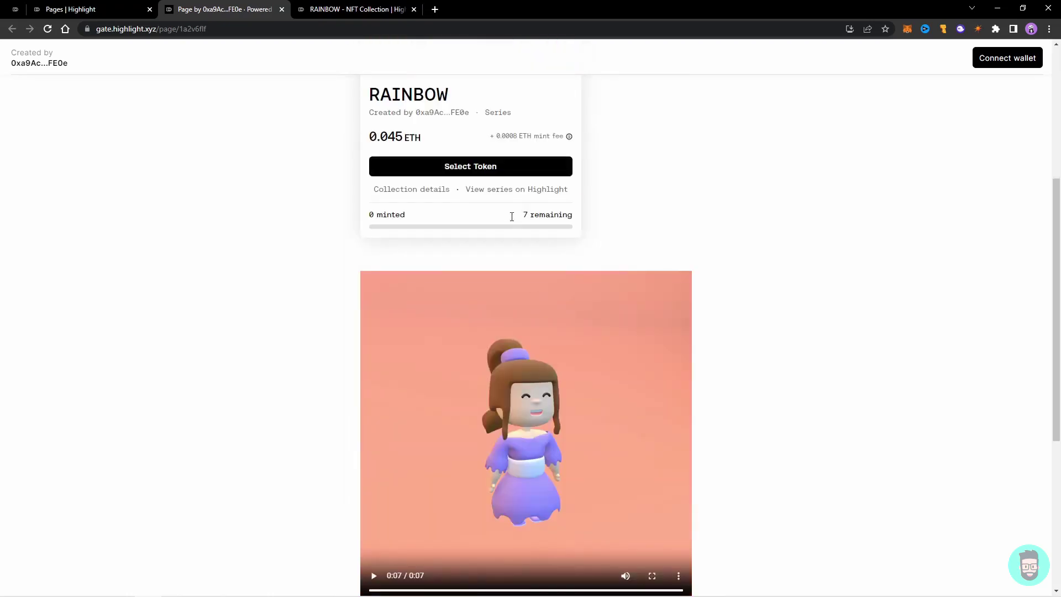
scroll(508, 337, "down", 5)
scroll(594, 391, "up", 10)
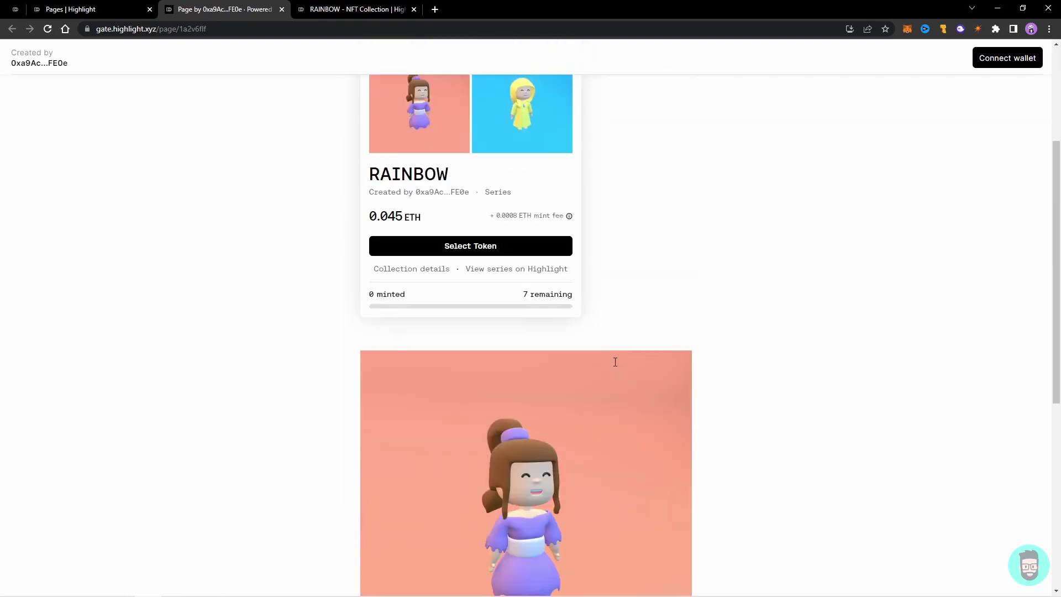
left_click(119, 10)
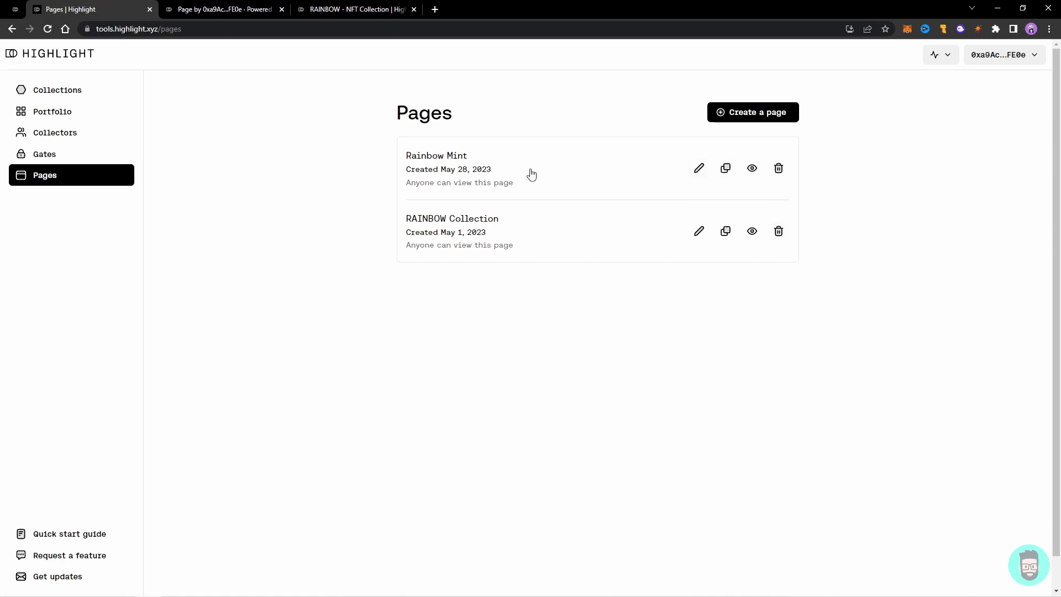